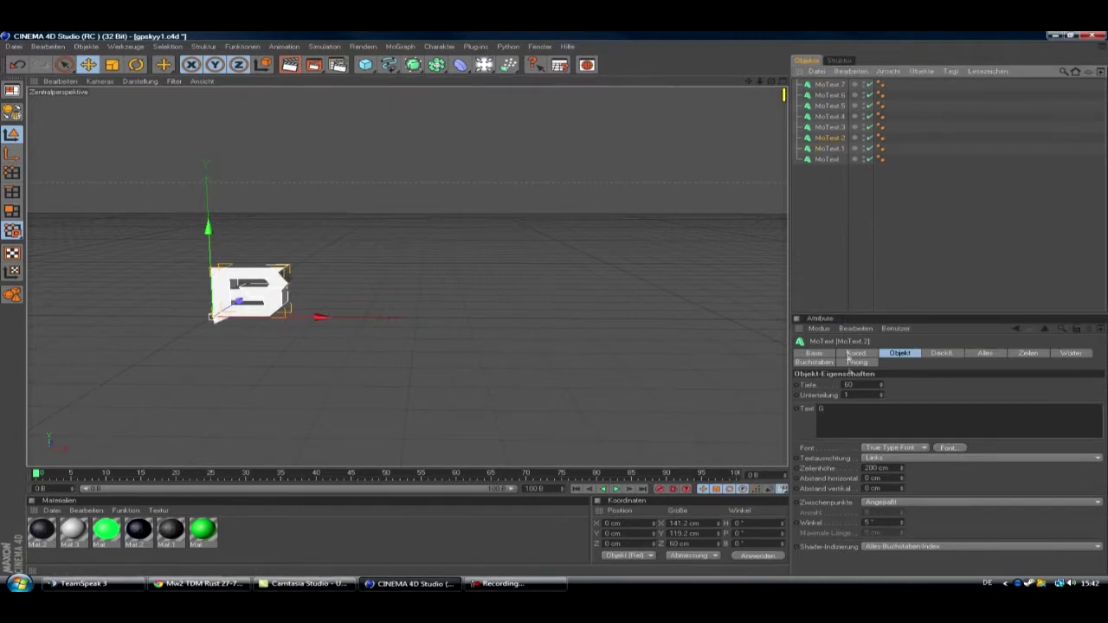
Step: Replace a character in a MoText object's text with 6
key("BackSpace")
type("6")
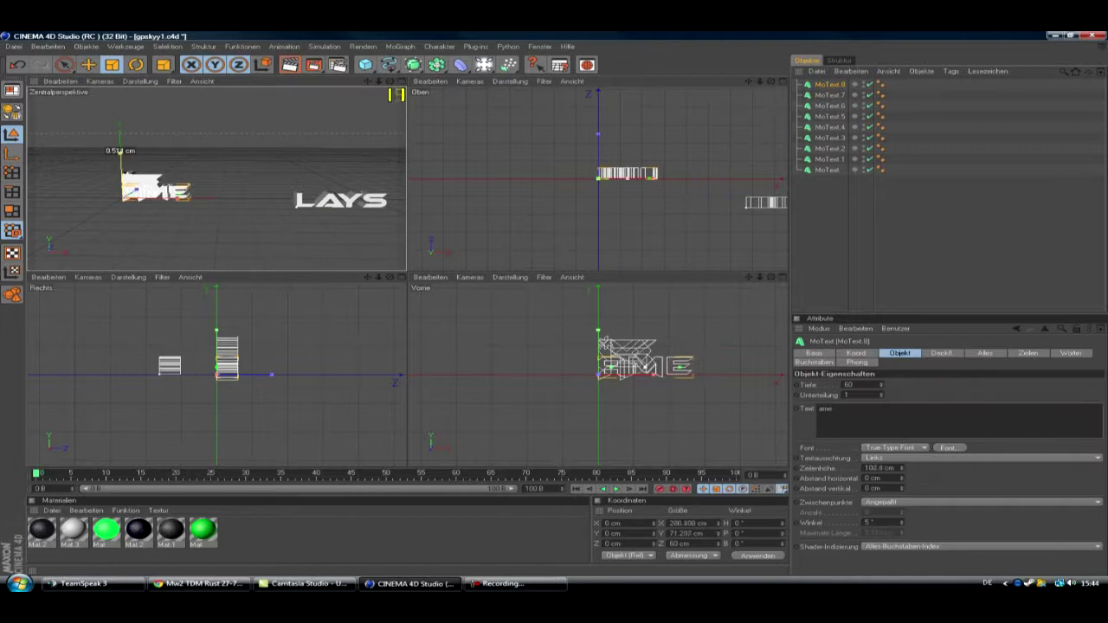
Step: Move the AME text piece up and slide LAYS left toward it
mouse_move(185, 355)
left_mouse_down()
mouse_move(185, 327)
mouse_move(185, 355)
left_mouse_up()
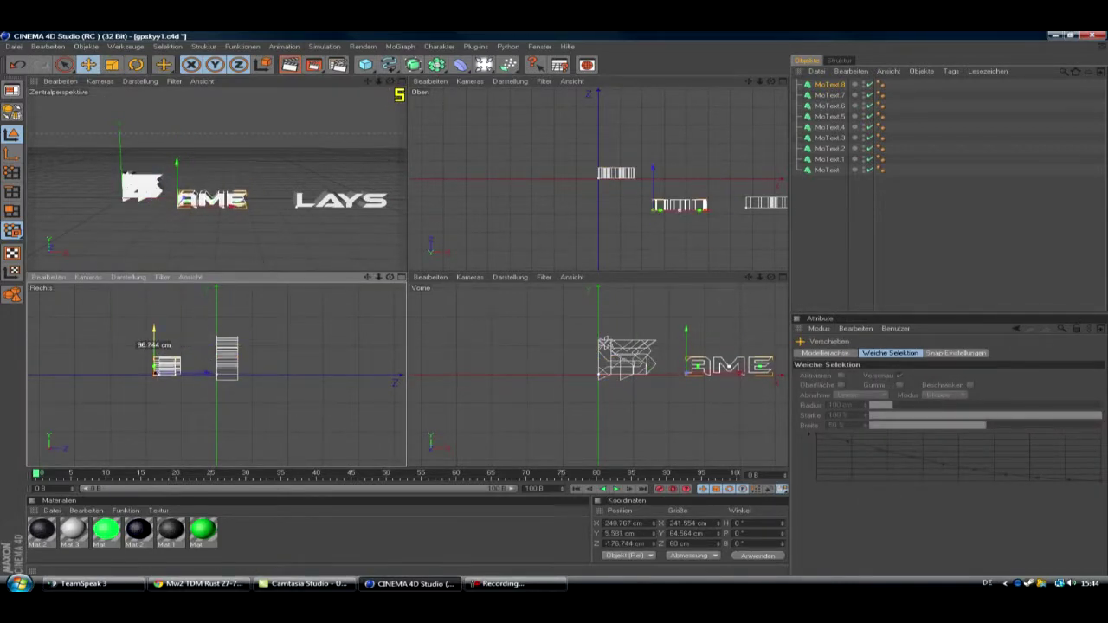
left_click(765, 202)
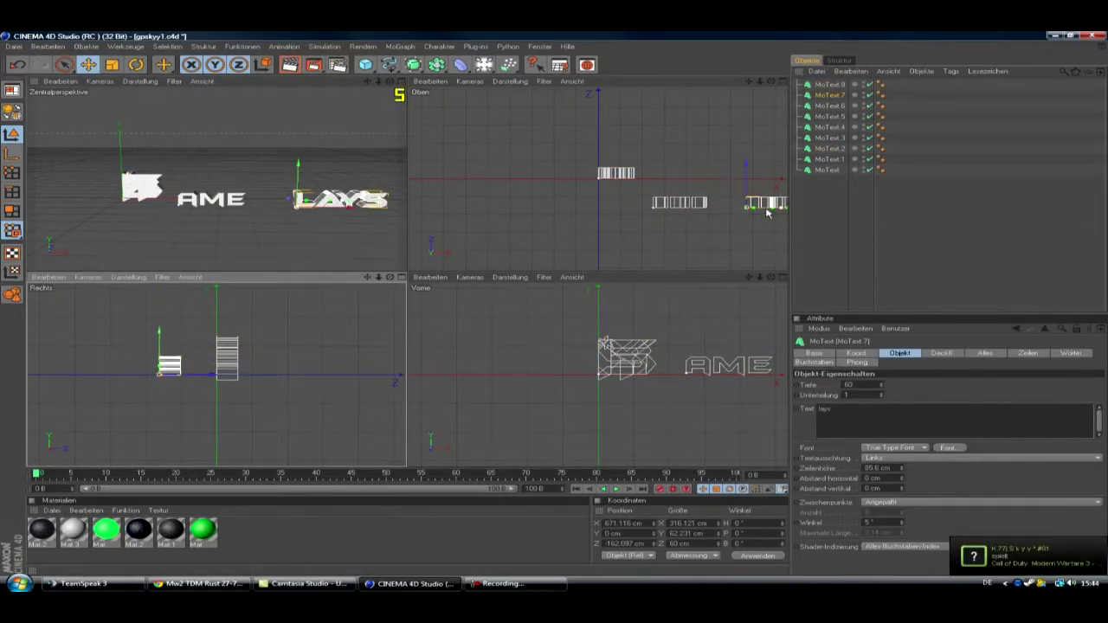
mouse_move(765, 202)
left_mouse_down()
mouse_move(692, 205)
mouse_move(729, 223)
left_mouse_up()
Step: Line up the S, K and both Y letter objects side by side to spell SKYY
left_click(826, 170)
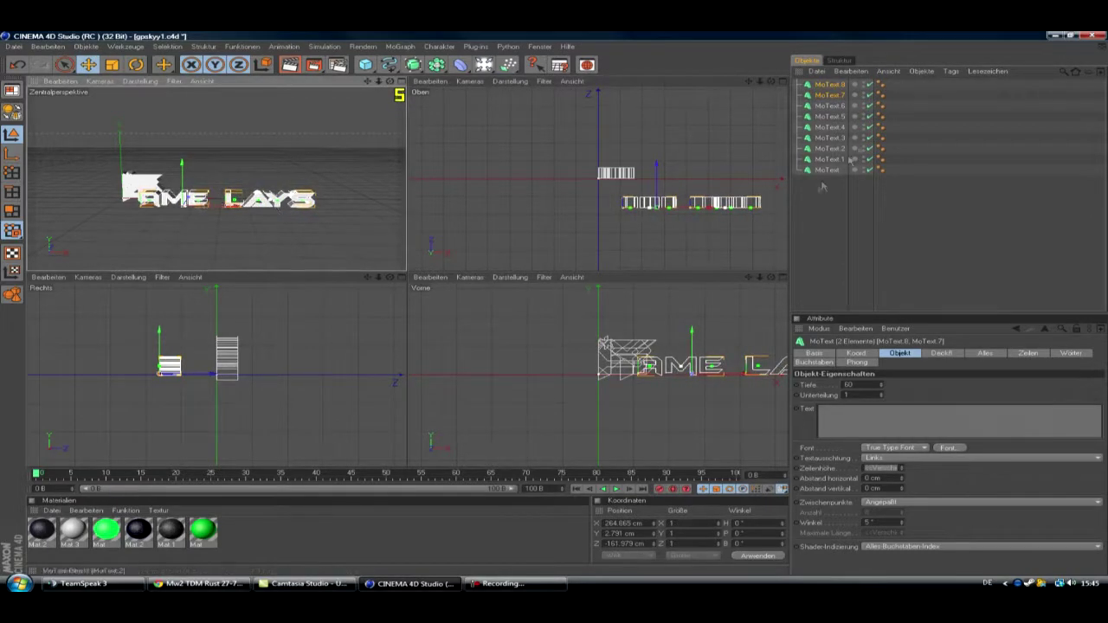
left_click_drag(675, 355, 606, 346)
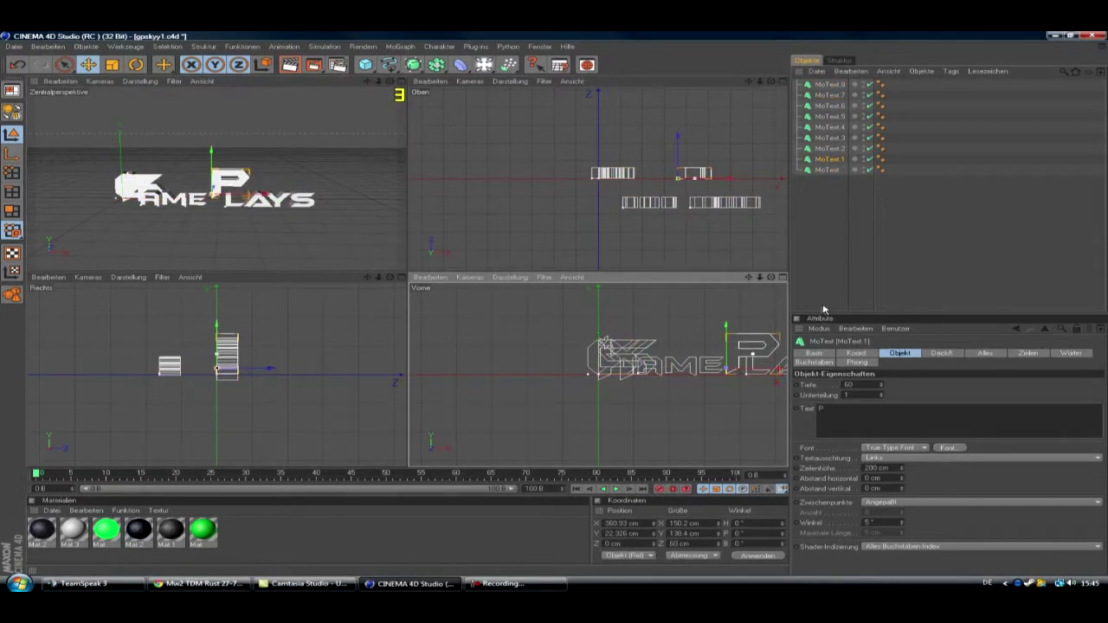
left_click(829, 138)
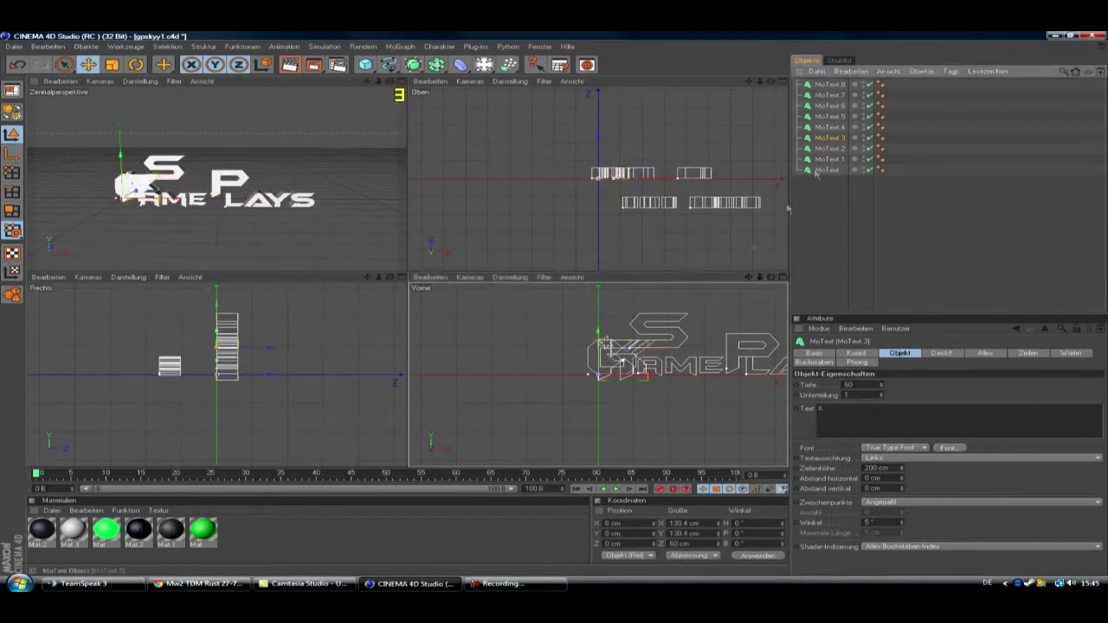
mouse_move(623, 363)
left_mouse_down()
mouse_move(686, 333)
mouse_move(731, 347)
left_mouse_up()
left_click(829, 127)
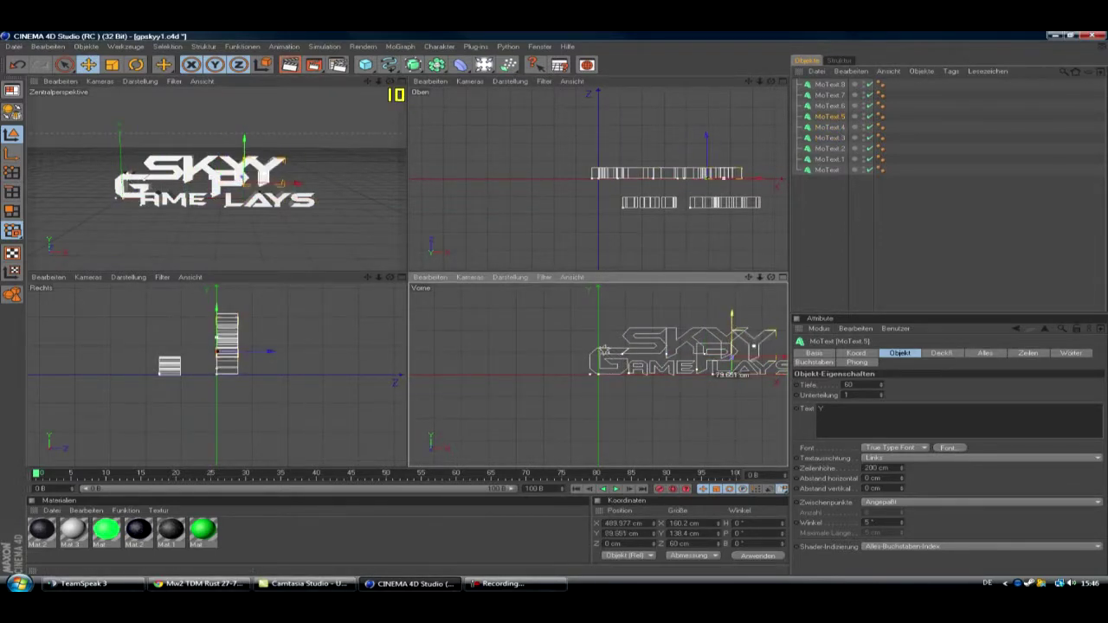
left_click(829, 105)
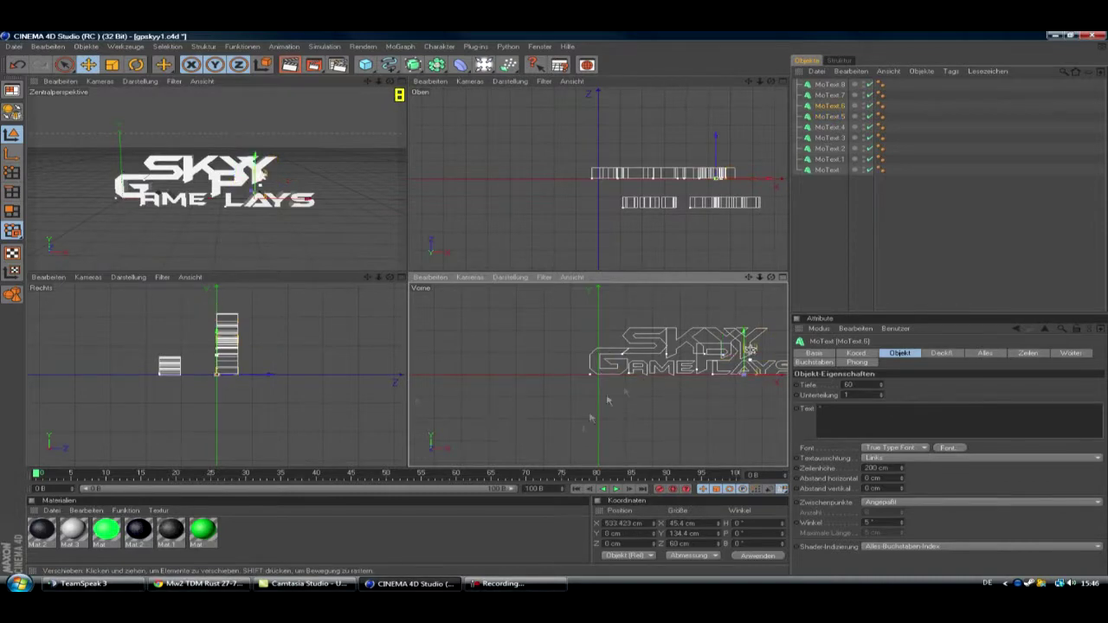
left_click_drag(779, 355, 720, 349)
Step: Rename the text objects y, lays and ame, then nudge one along its depth axis
left_click(829, 148)
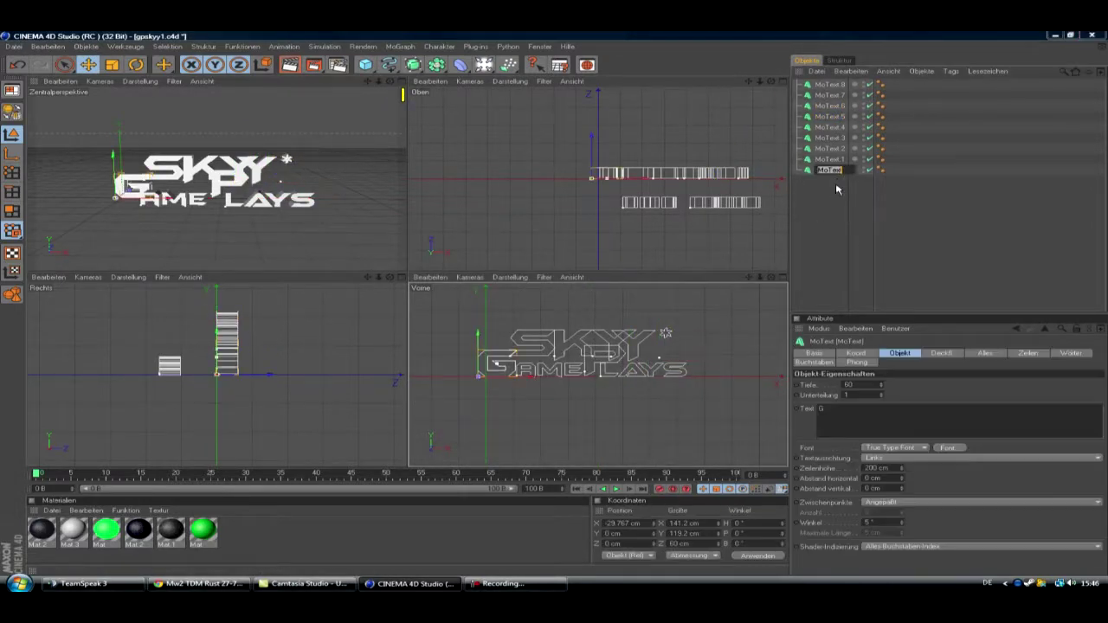
type("g")
double_click(829, 148)
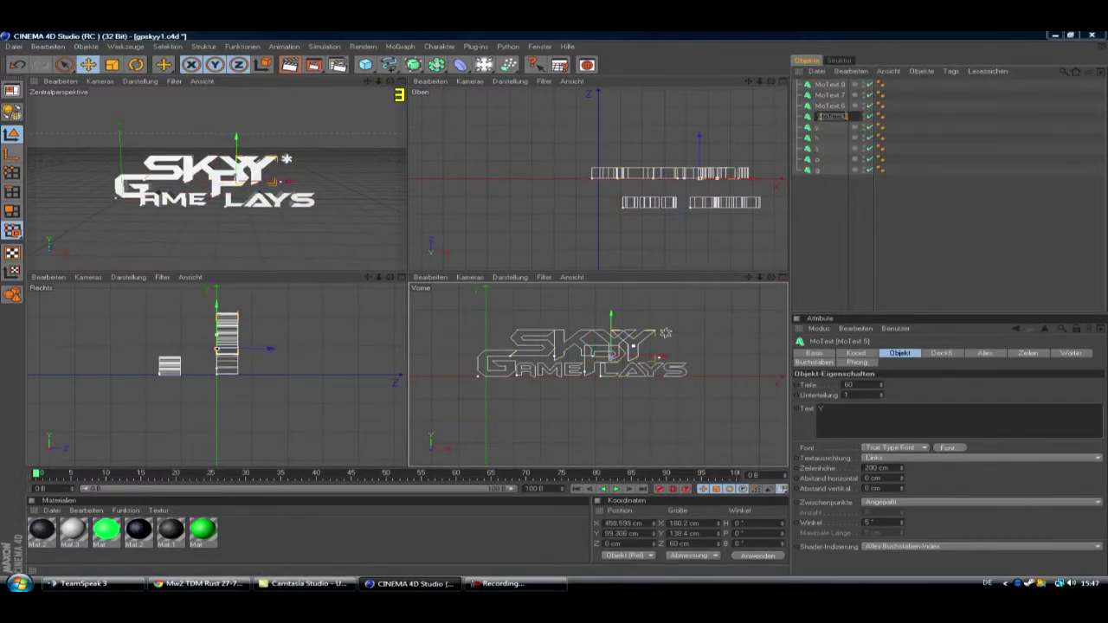
type("y")
double_click(822, 95)
type("lays")
double_click(823, 85)
type("ame")
left_click(305, 222)
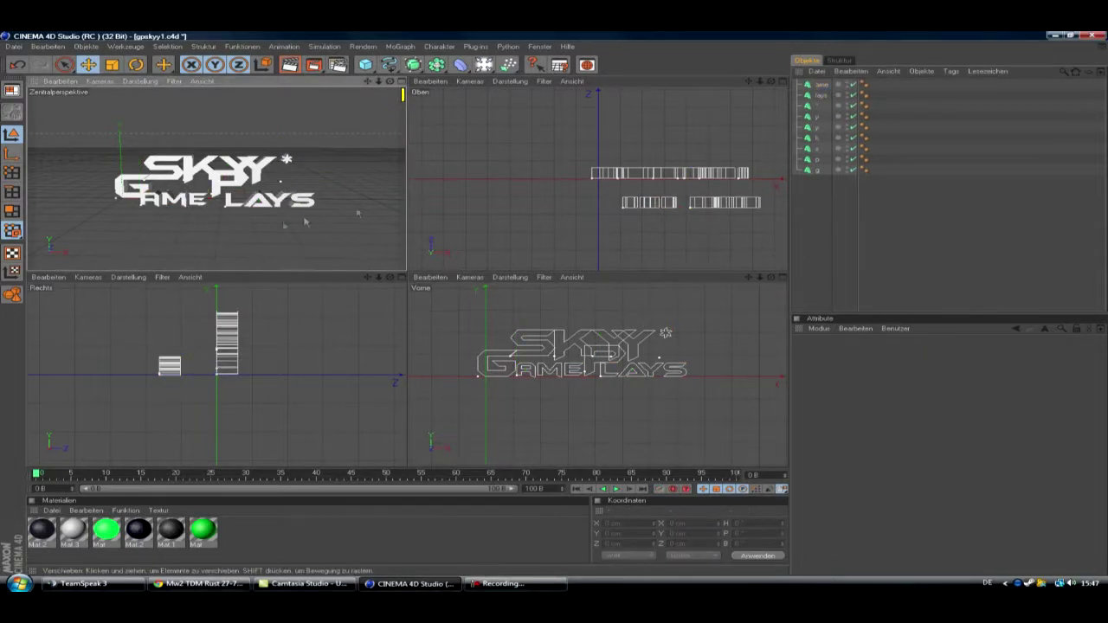
left_click(169, 365)
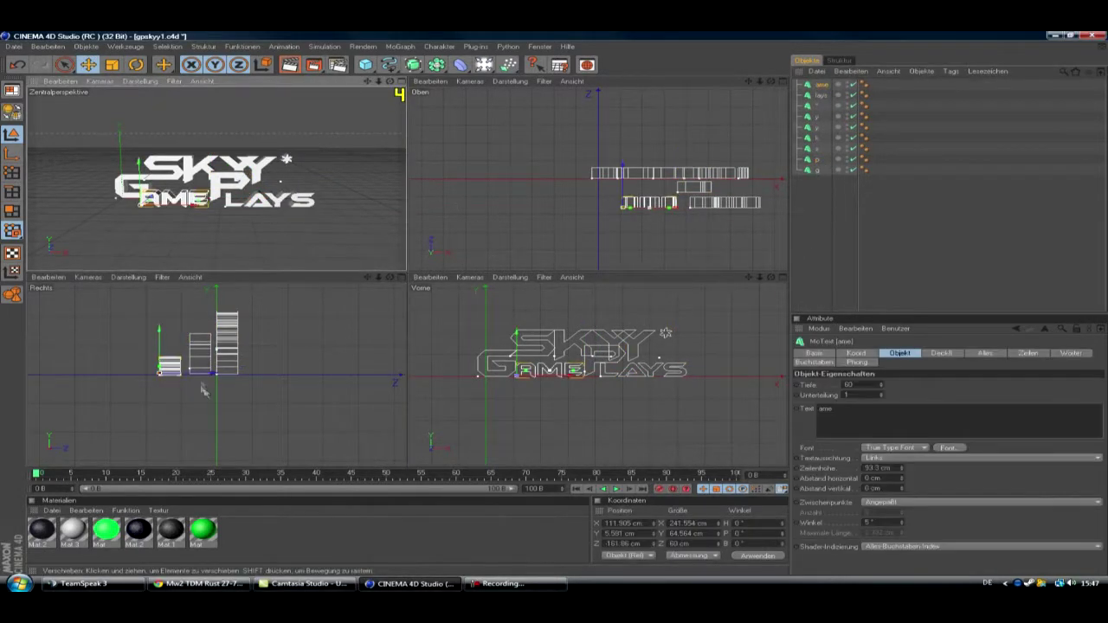
left_click_drag(169, 364, 191, 364)
Step: Duplicate all nine text objects and maximise the perspective view
key("ctrl+a")
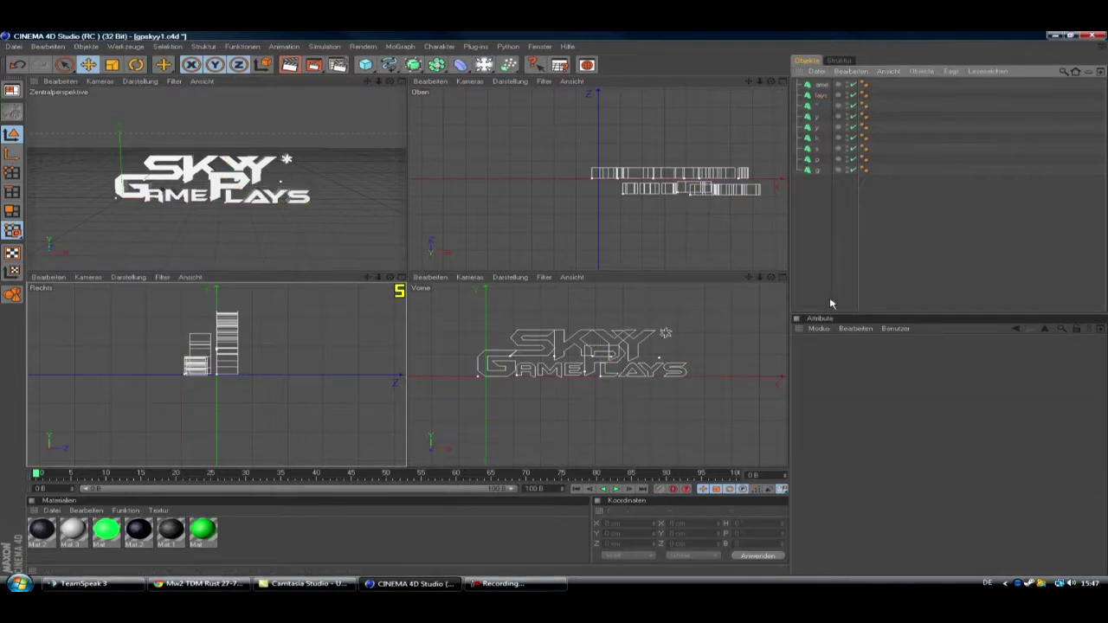
key("ctrl+c")
key("ctrl+v")
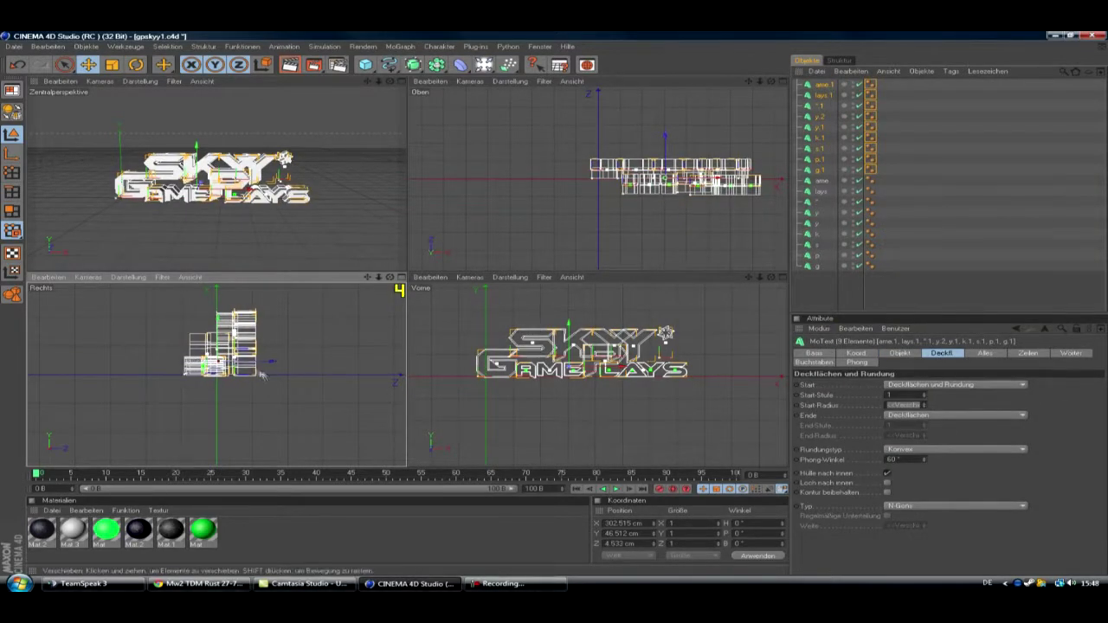
key("F1")
Step: Apply Mat.2 to the duplicated text objects with cubic texture projection
left_click_drag(147, 534, 885, 112)
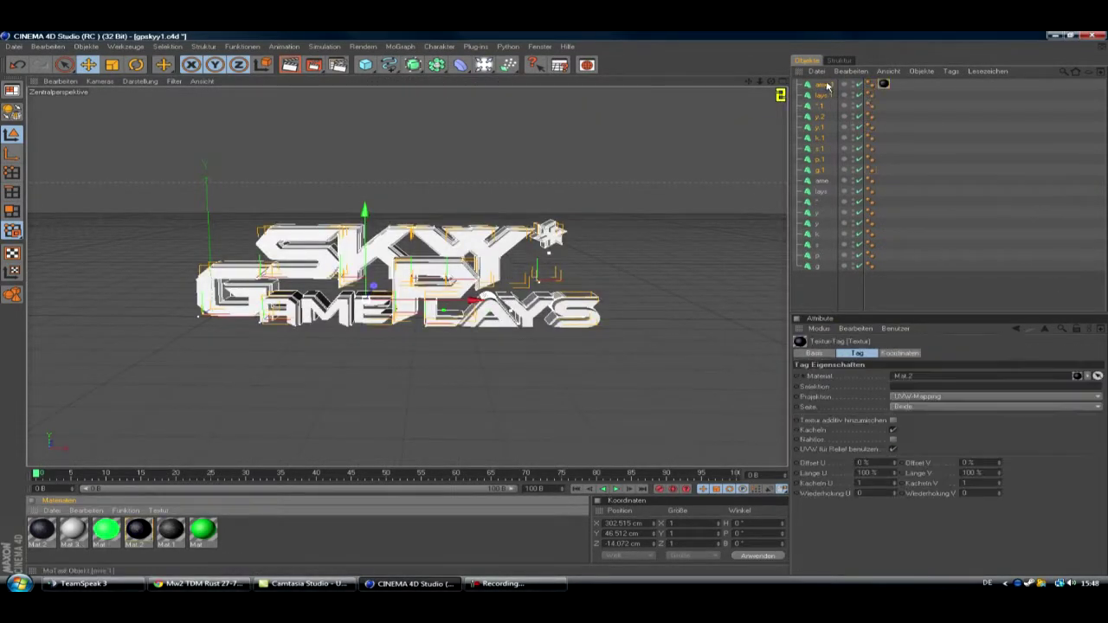
left_click(220, 545)
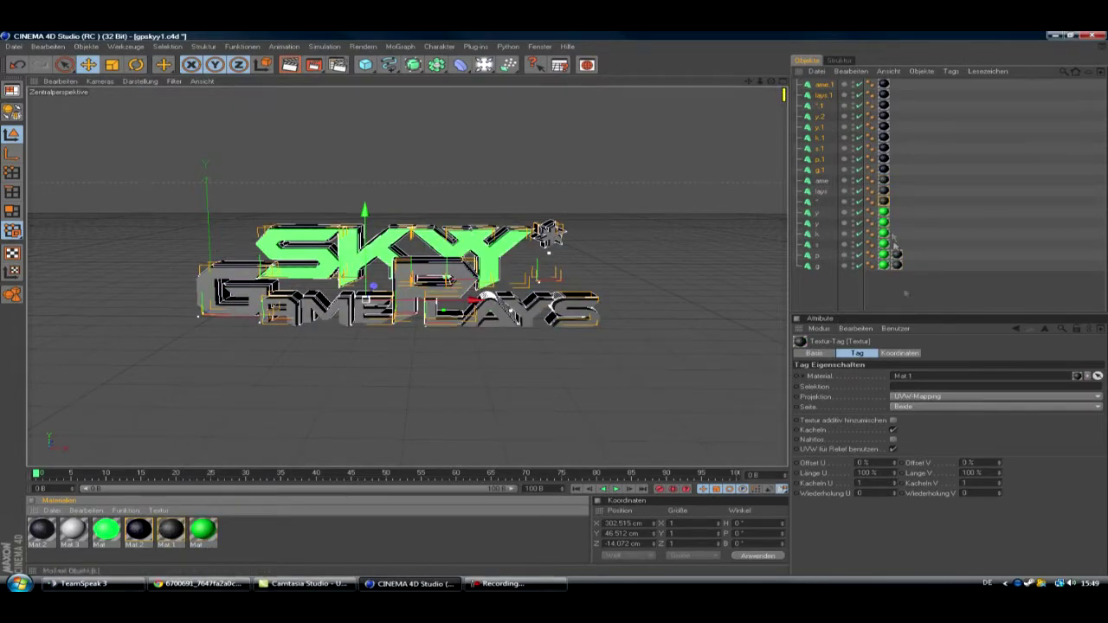
left_click(995, 396)
left_click(918, 448)
left_click(996, 397)
left_click(918, 447)
left_click(995, 396)
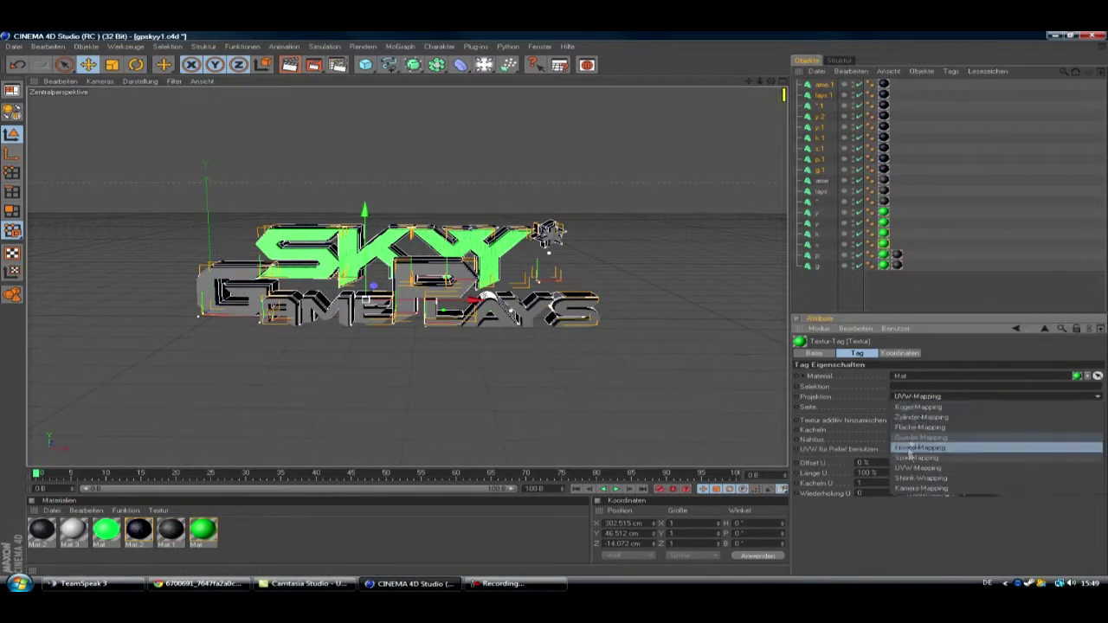
left_click(917, 447)
left_click(917, 396)
left_click(909, 437)
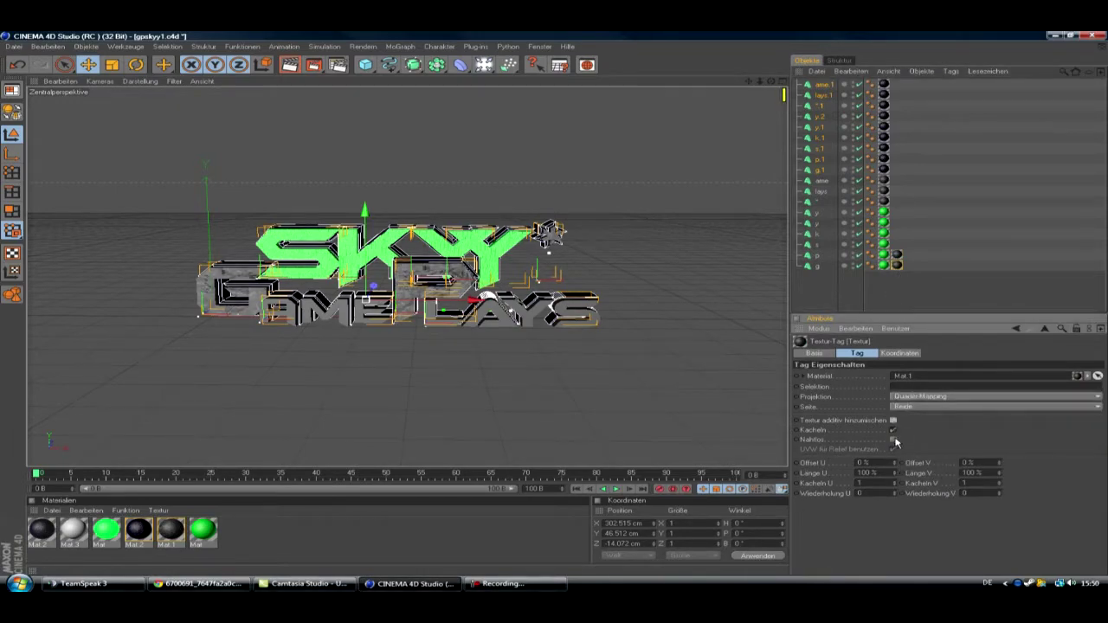
Step: Set the texture on the lays 1 object to cubic mapping
left_click(817, 204)
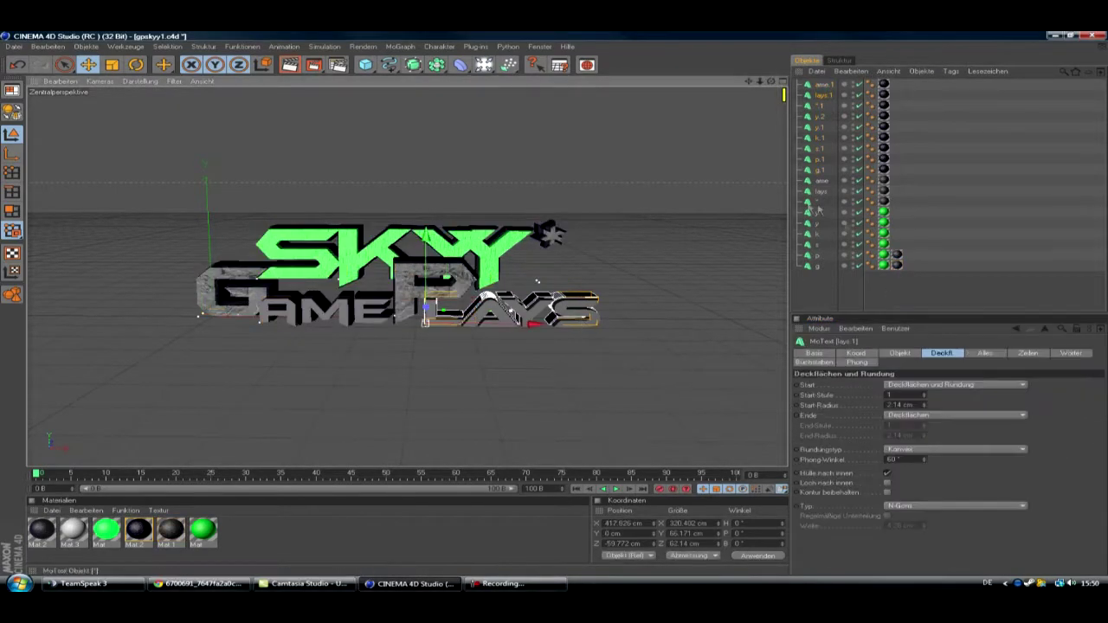
left_click(535, 293)
left_click(883, 95)
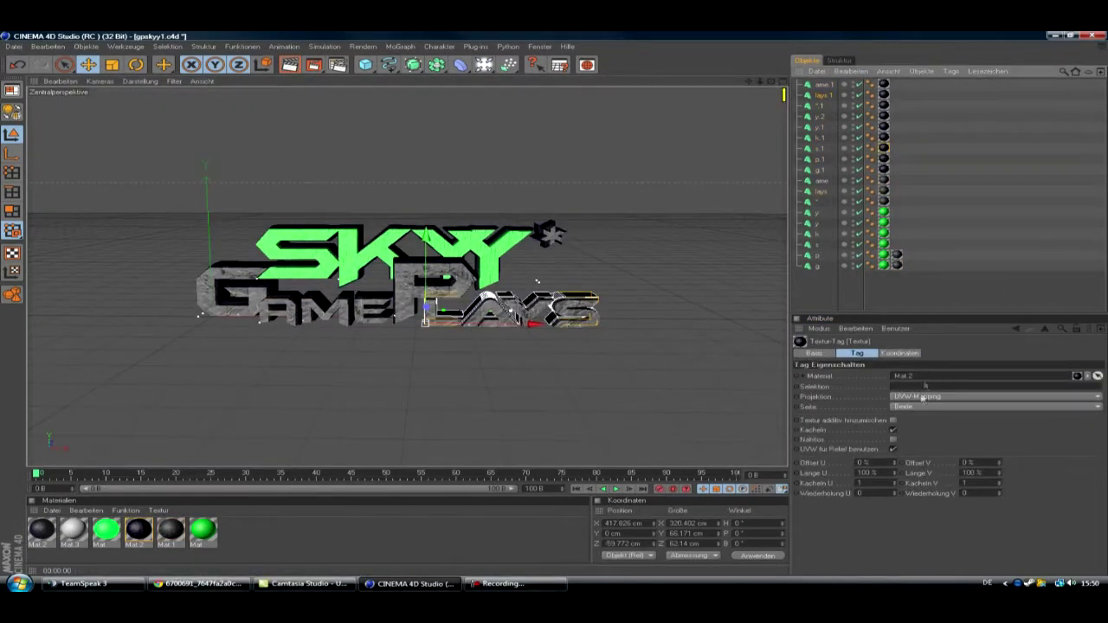
left_click(918, 396)
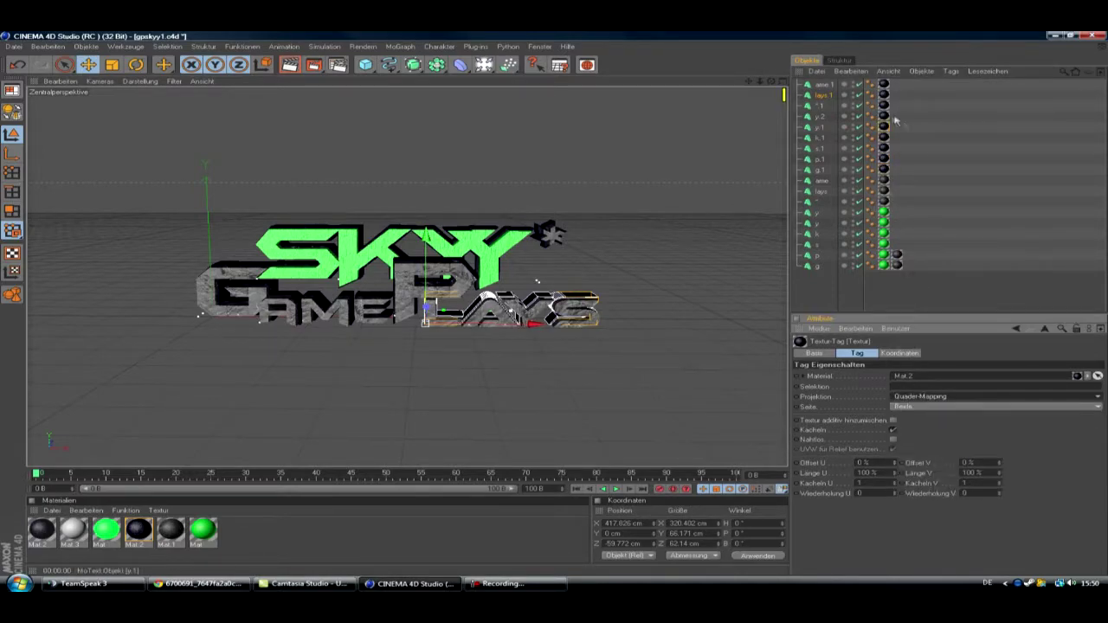
left_click(955, 445)
Step: Render the logo and save the image as gpskyy1
key("shift+r")
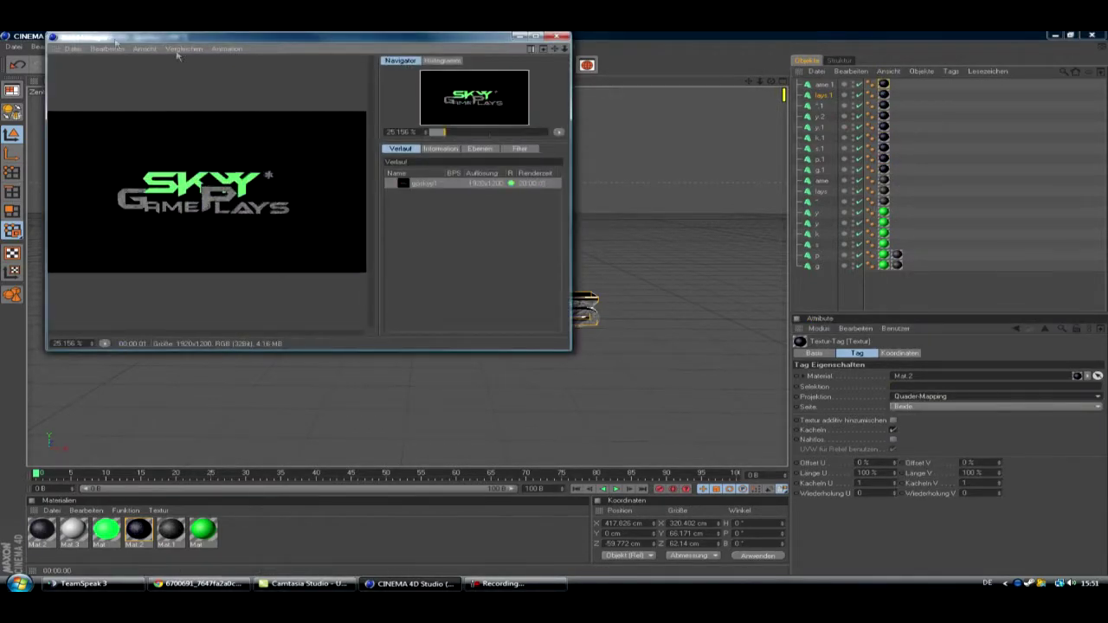
left_click(73, 48)
left_click(97, 74)
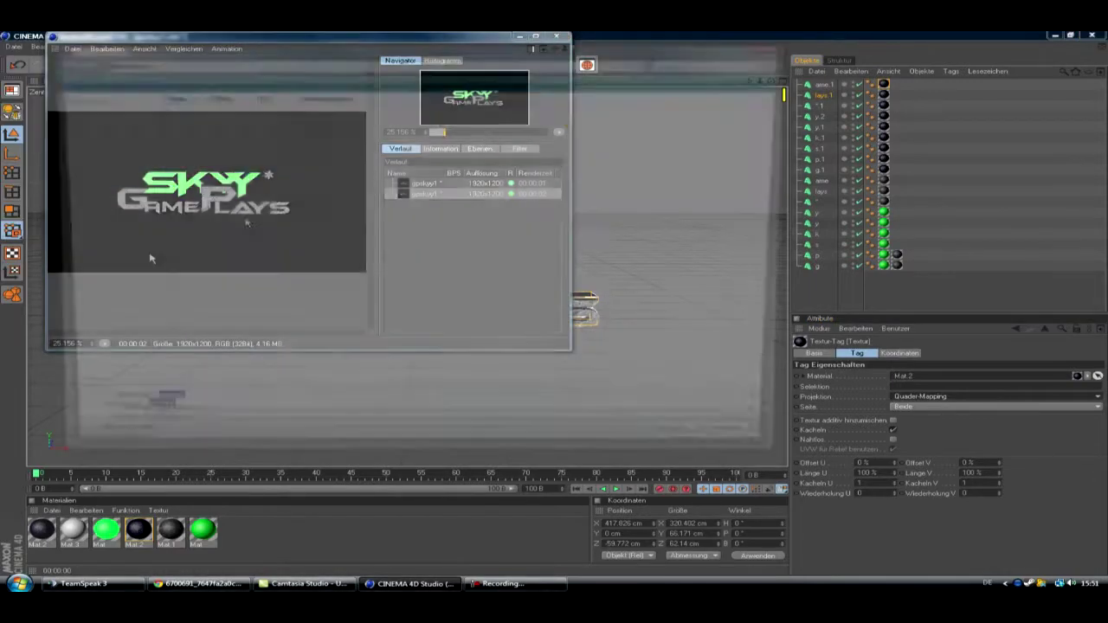
left_click(693, 448)
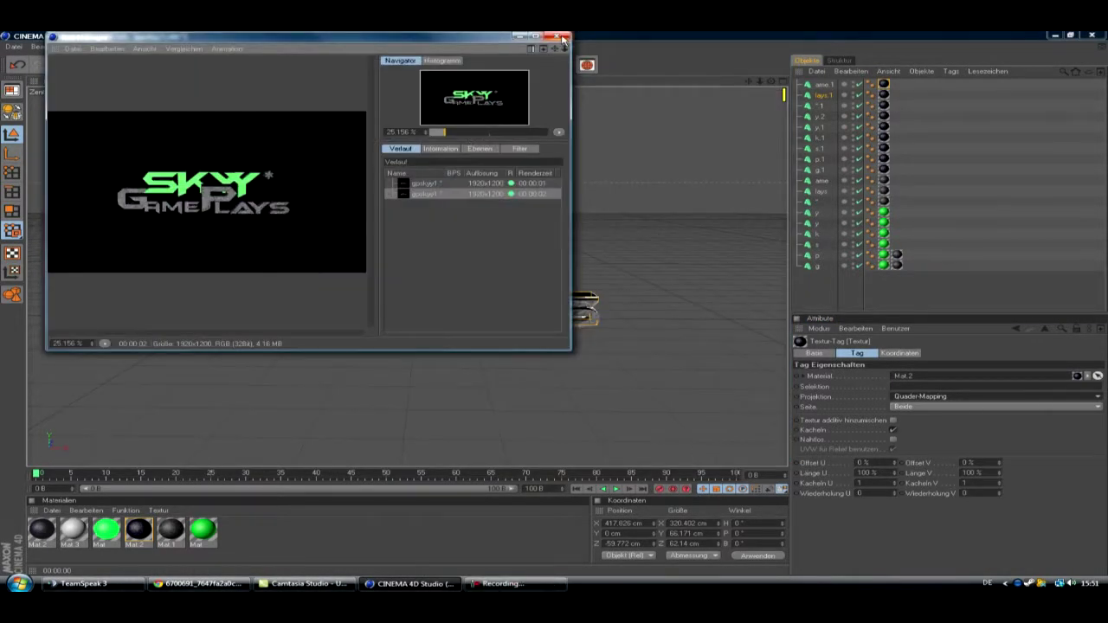
Step: Close the render viewer and Cinema 4D, then launch Photoshop CS5
left_click(562, 39)
left_click(1089, 36)
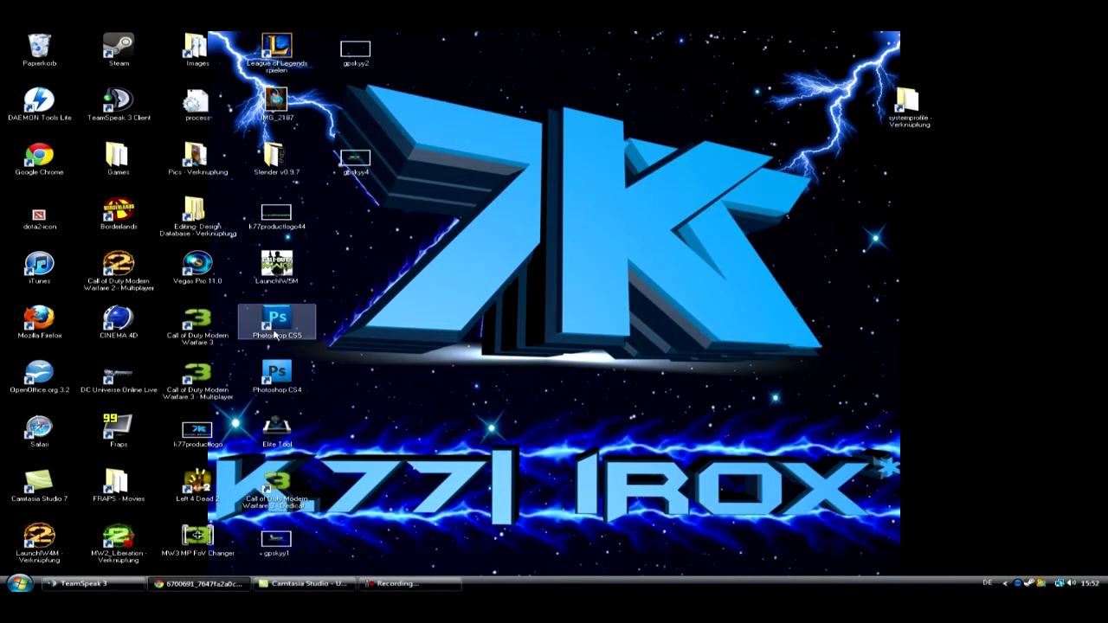
double_click(275, 325)
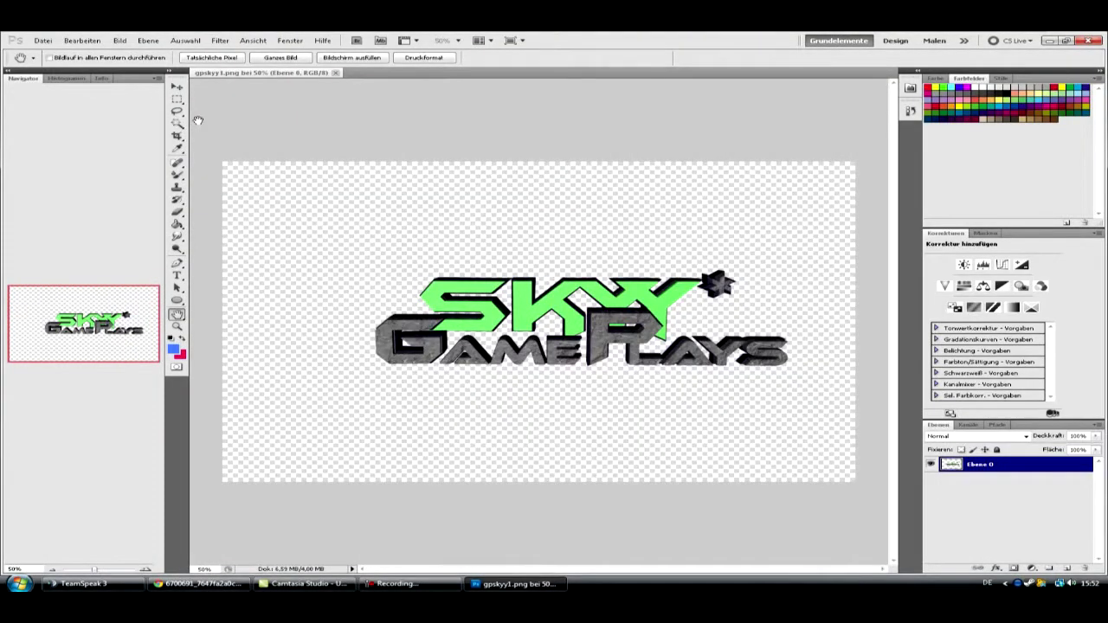
Step: Rotate the pasted logo vertical, shrink it and place it at the template's left side
left_click(19, 583)
left_click(52, 322)
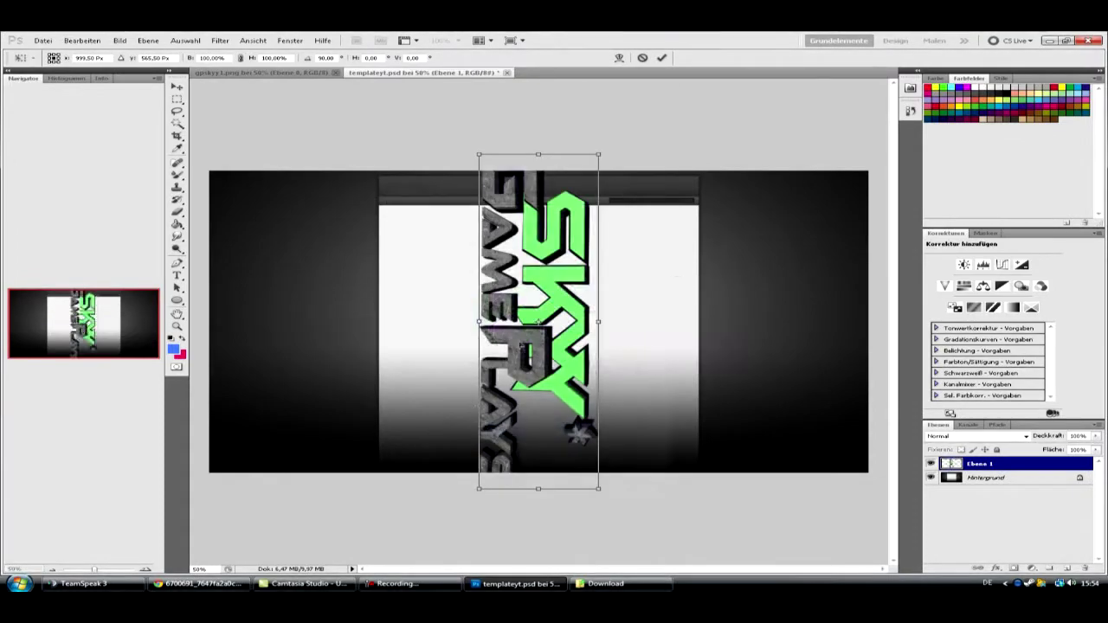
left_click_drag(431, 394, 297, 381)
left_click_drag(378, 158, 324, 324)
left_click_drag(290, 407, 347, 284)
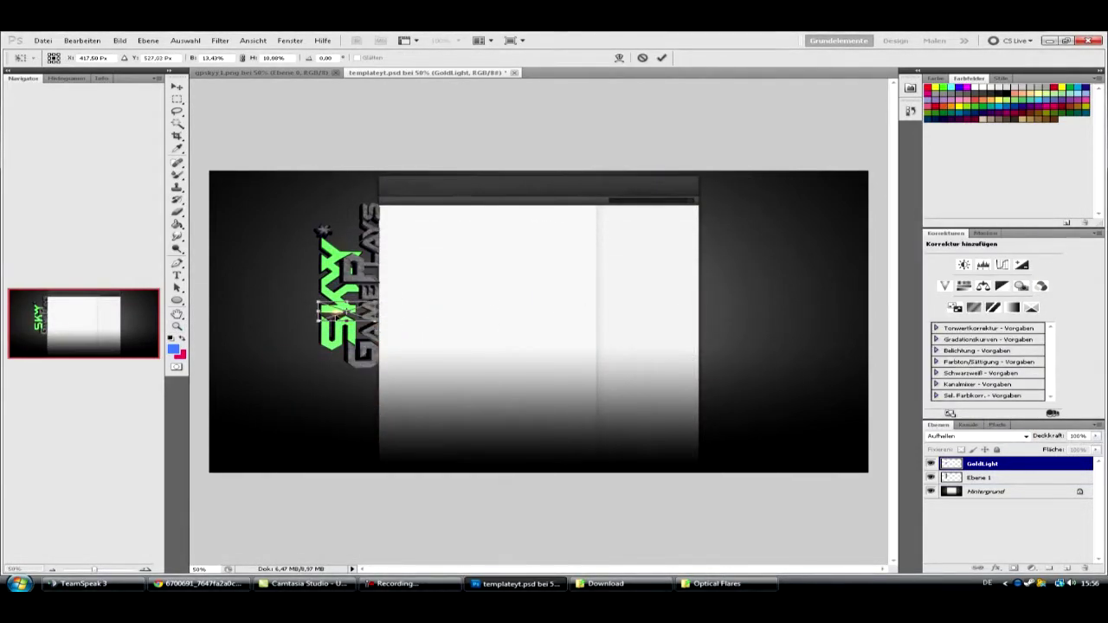
Step: Confirm the GoldLight glow's placement, discarding a trial duplicate and a cancelled hue adjustment
left_click_drag(606, 312, 629, 310)
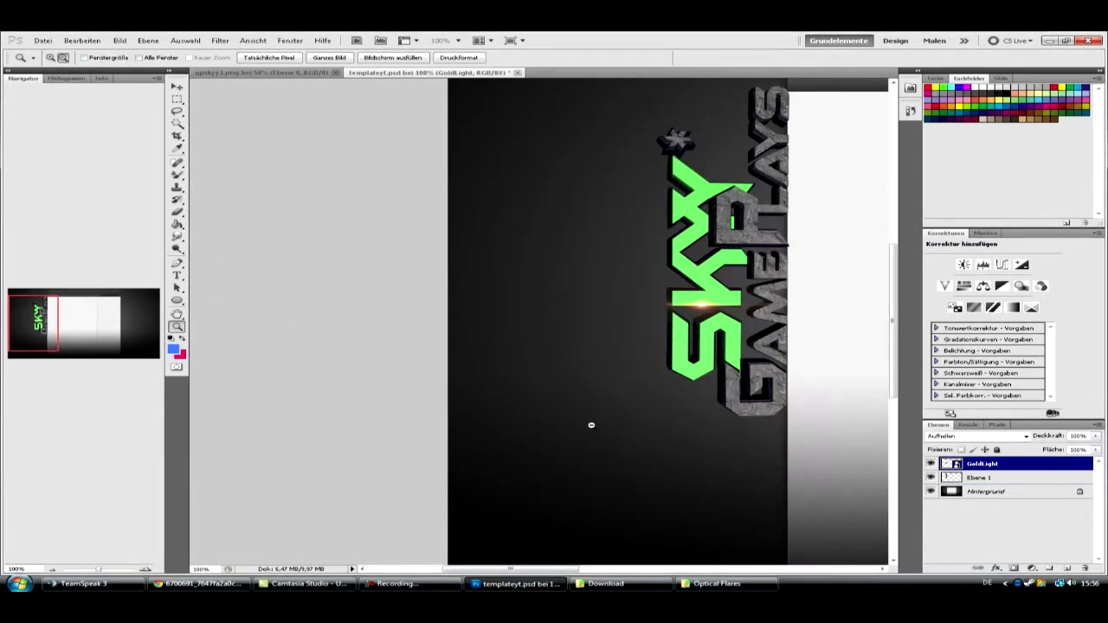
key("r")
key("Return")
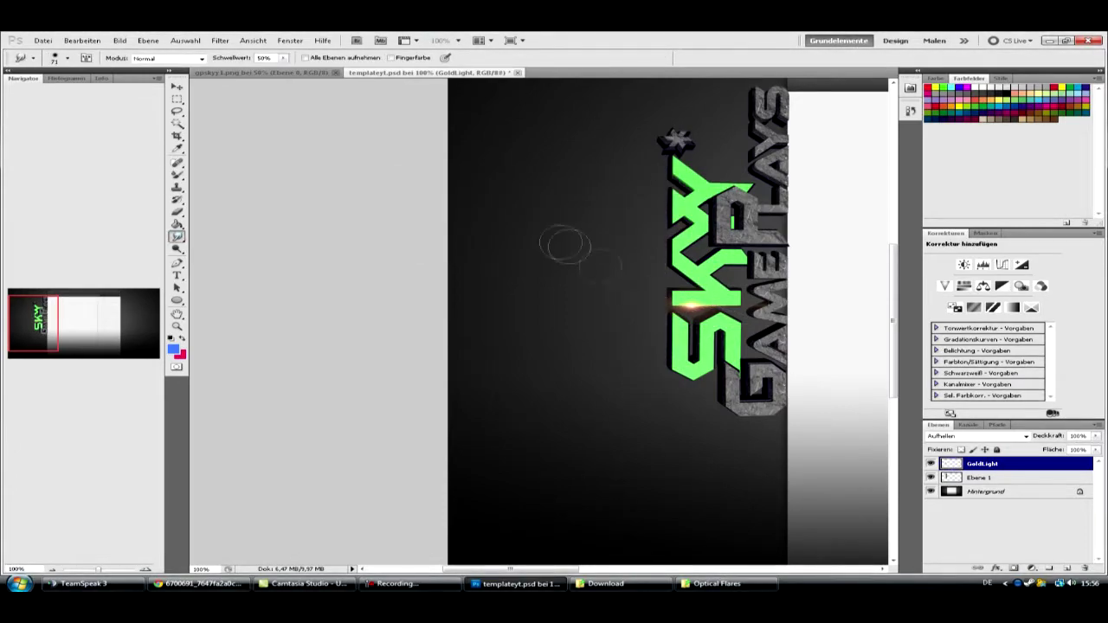
left_click_drag(1025, 467, 1066, 567)
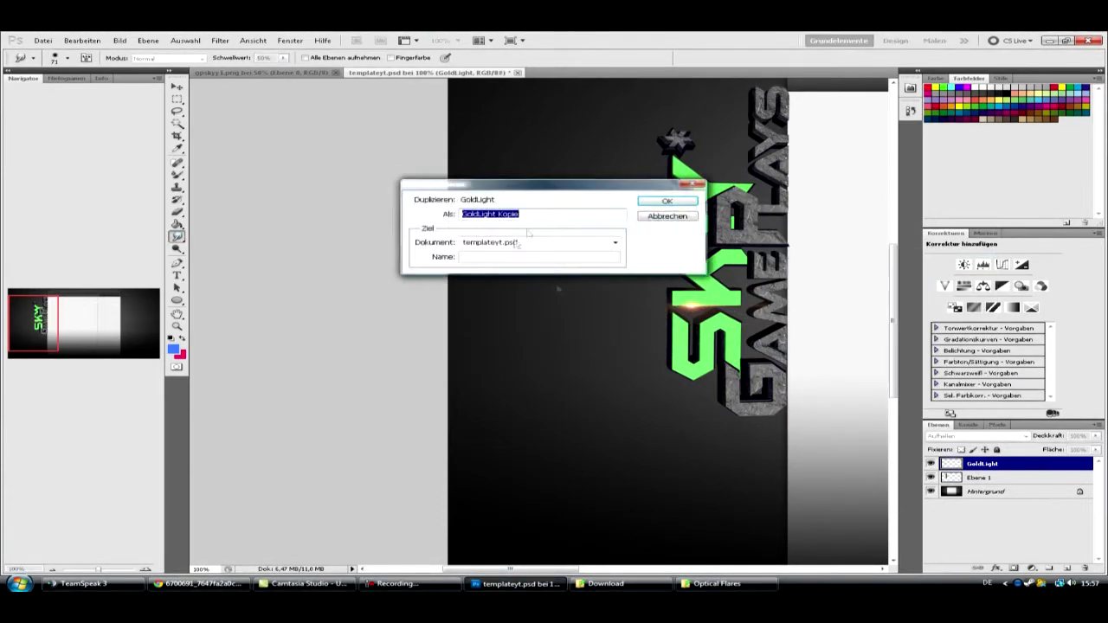
key("Return")
key("ctrl+t")
key("Escape")
key("Delete")
left_click(120, 40)
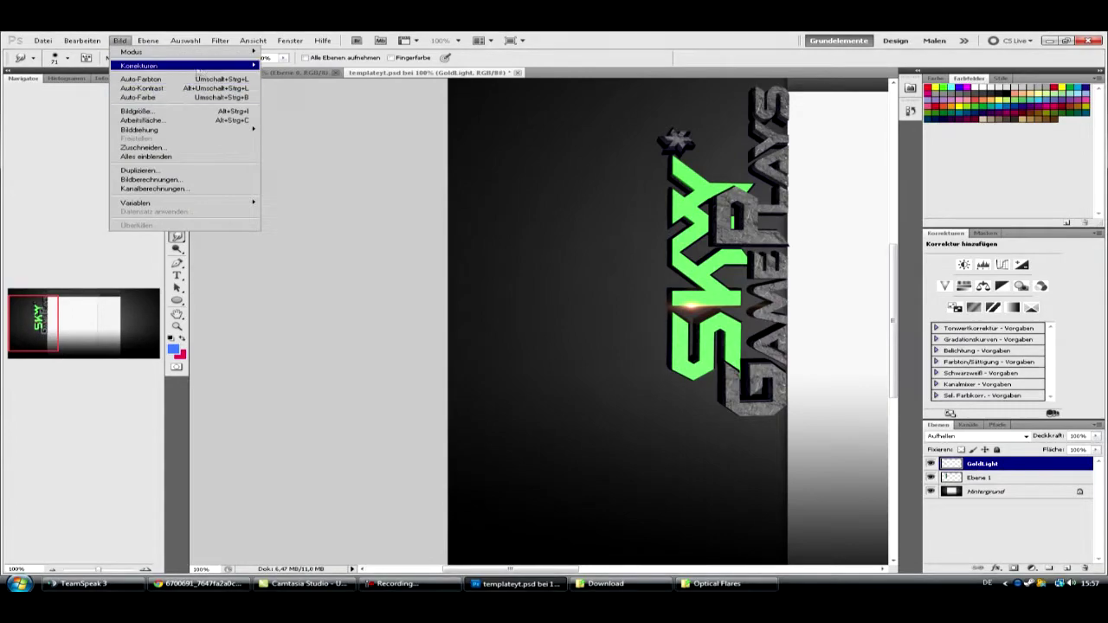
left_click(294, 122)
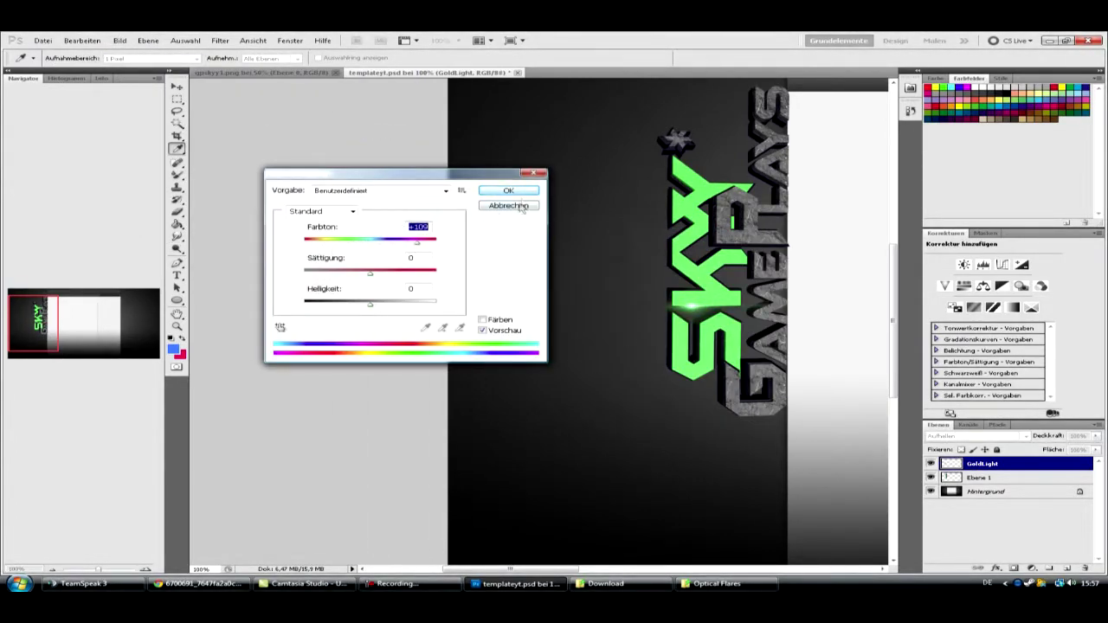
left_click(522, 208)
Step: Duplicate the GoldLight glow layer with Ctrl+J and transform the copy into place
key("ctrl+j")
key("ctrl+t")
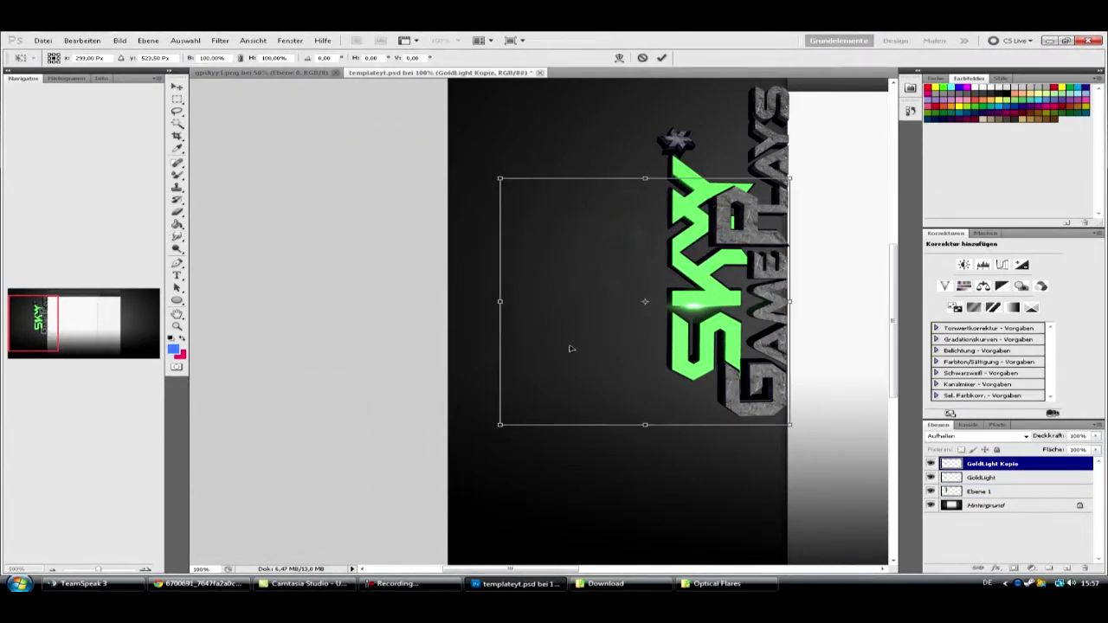
key("r")
key("Return")
key("z")
left_click(260, 299, "alt")
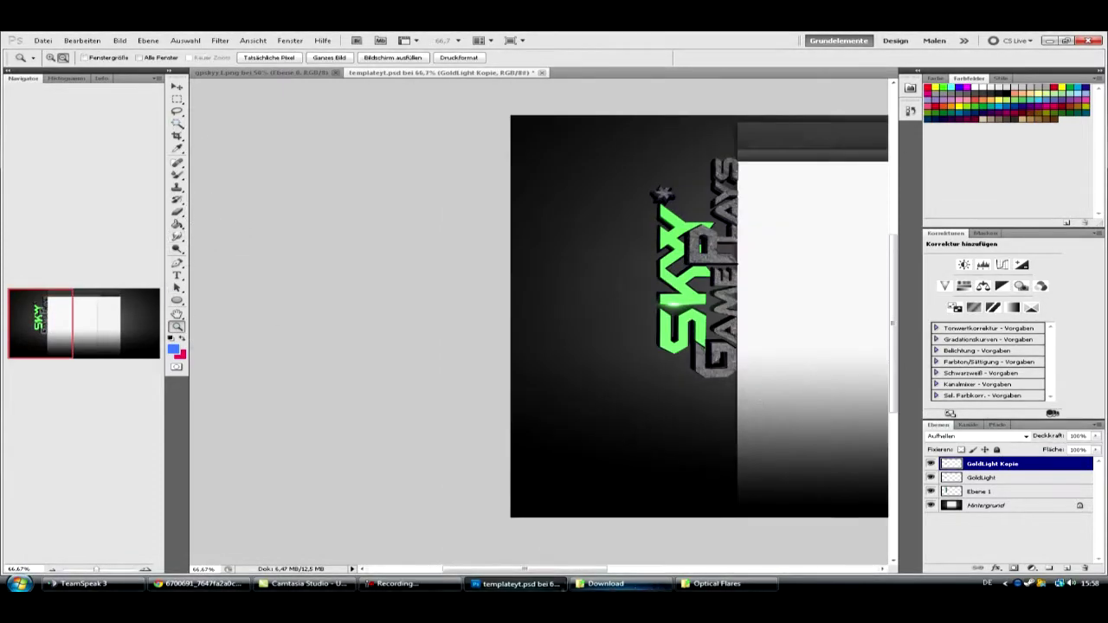
left_click(605, 300)
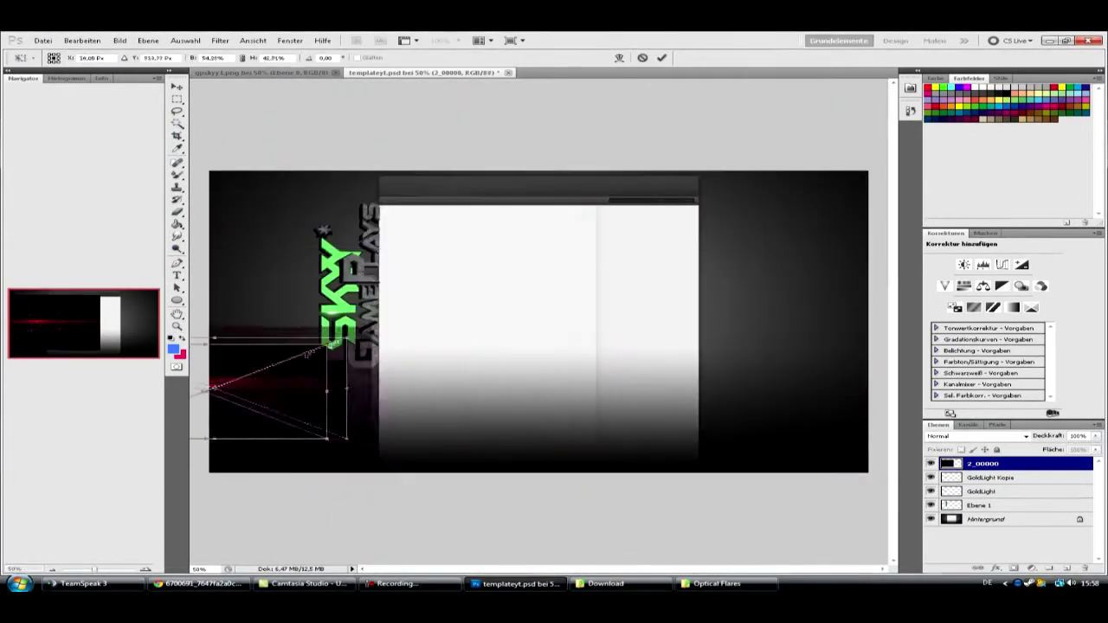
Step: Shrink the red light streak, fit it under the logo letters, send it behind, and recolour it
left_click_drag(305, 354, 292, 416)
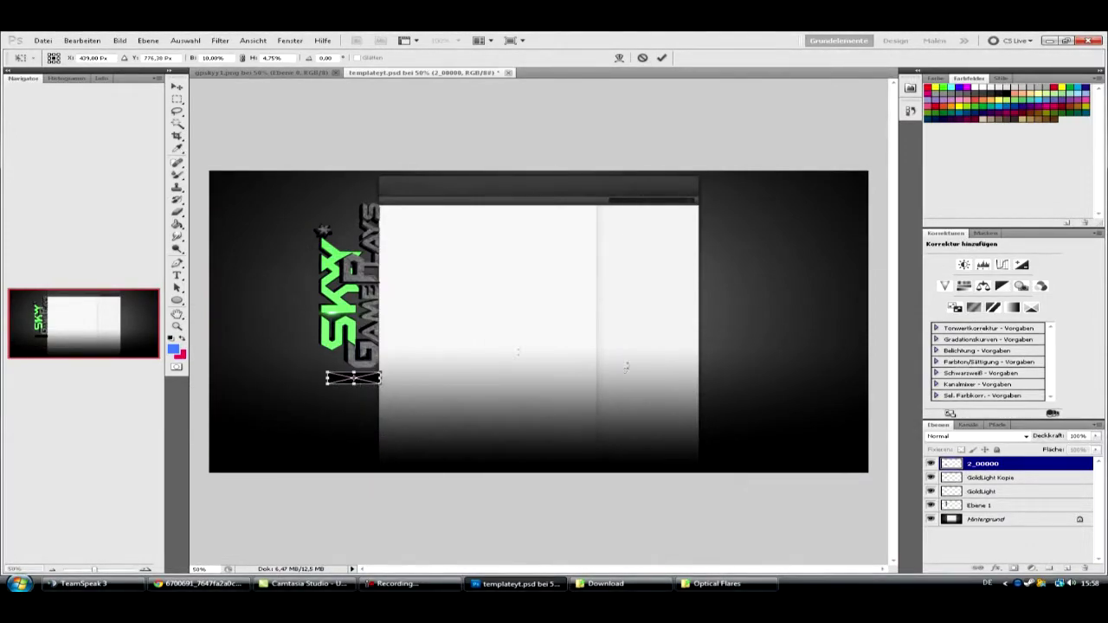
scroll(356, 381, "up", 3)
left_click_drag(438, 404, 418, 389)
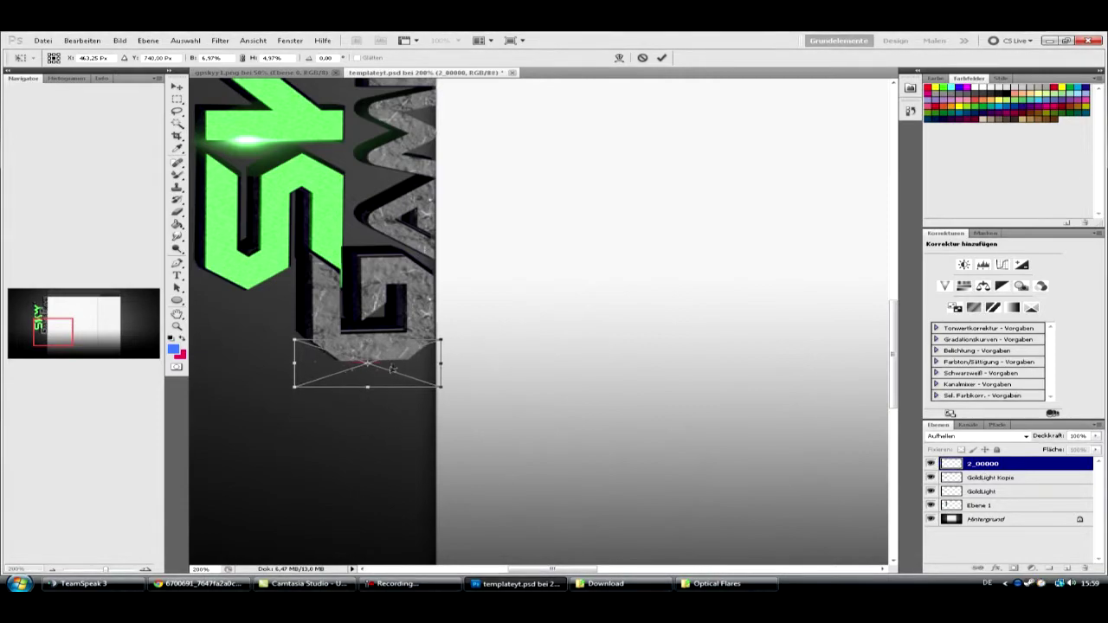
key("ctrl+plus")
key("ctrl+shift+bracketleft")
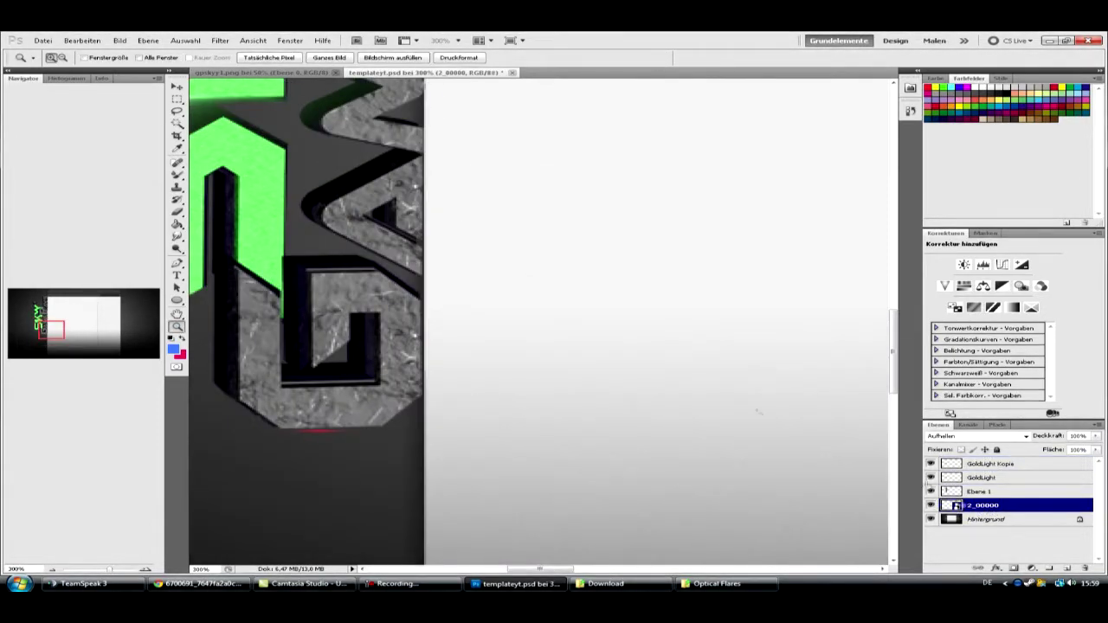
key("Return")
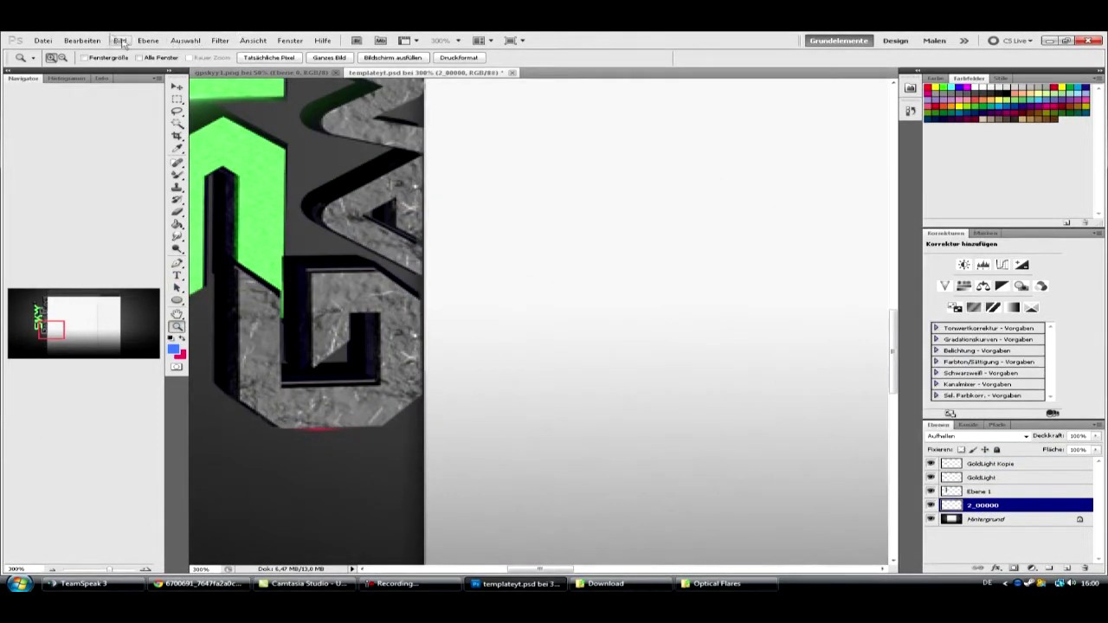
key("ctrl+u")
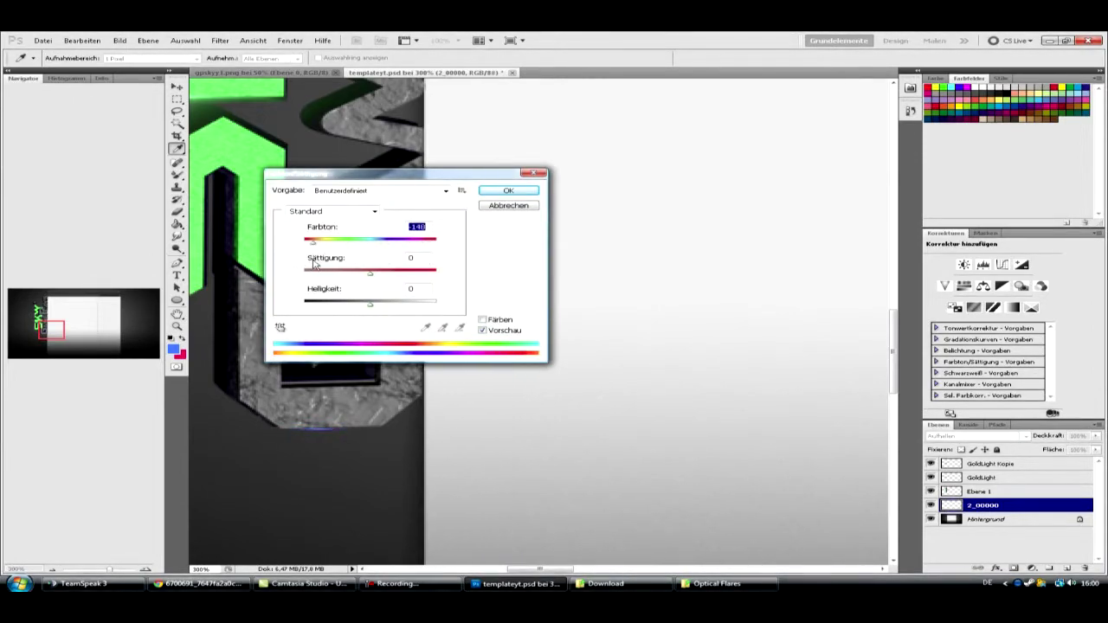
Step: Make two duplicates of the light streak layer and confirm their placement
key("Return")
right_click(779, 244)
left_click(797, 279)
key("ctrl+t")
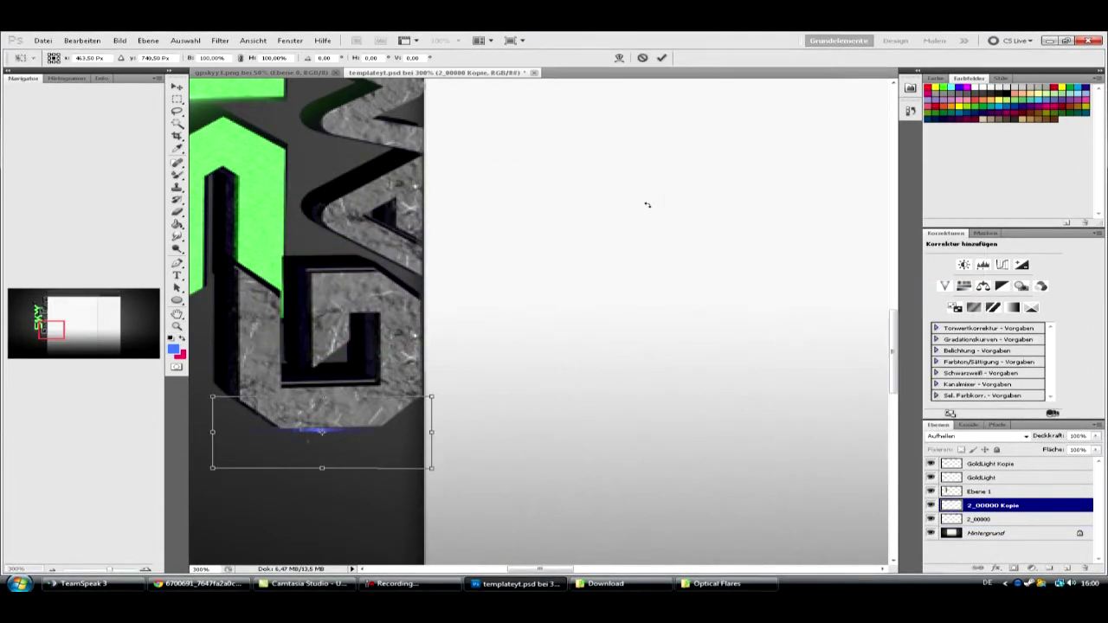
key("Return")
left_click(177, 233)
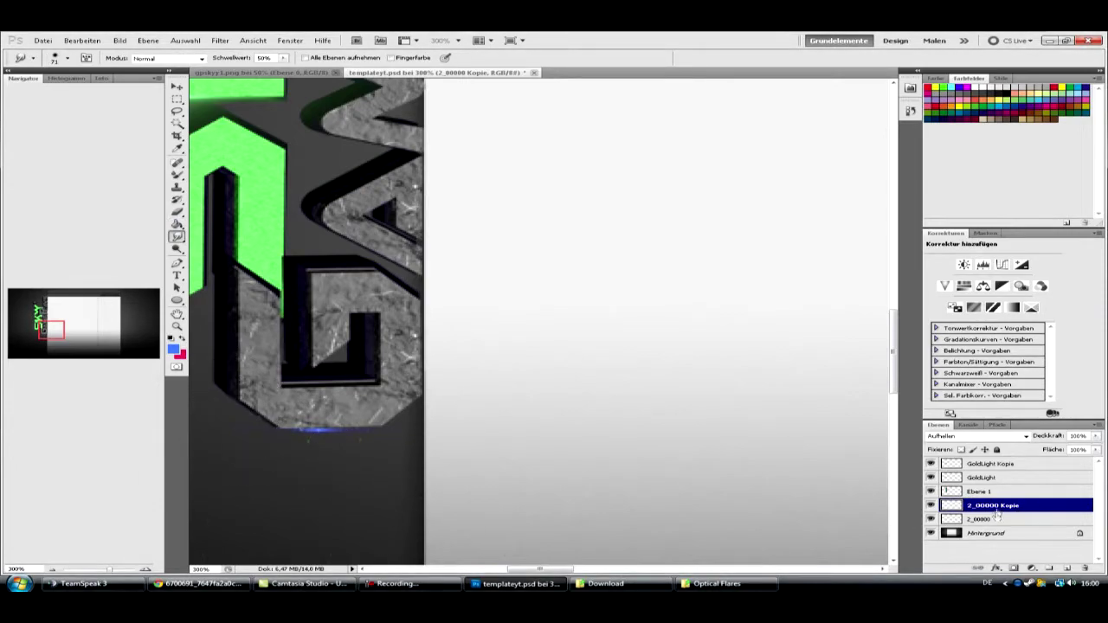
key("ctrl+j")
key("ctrl+t")
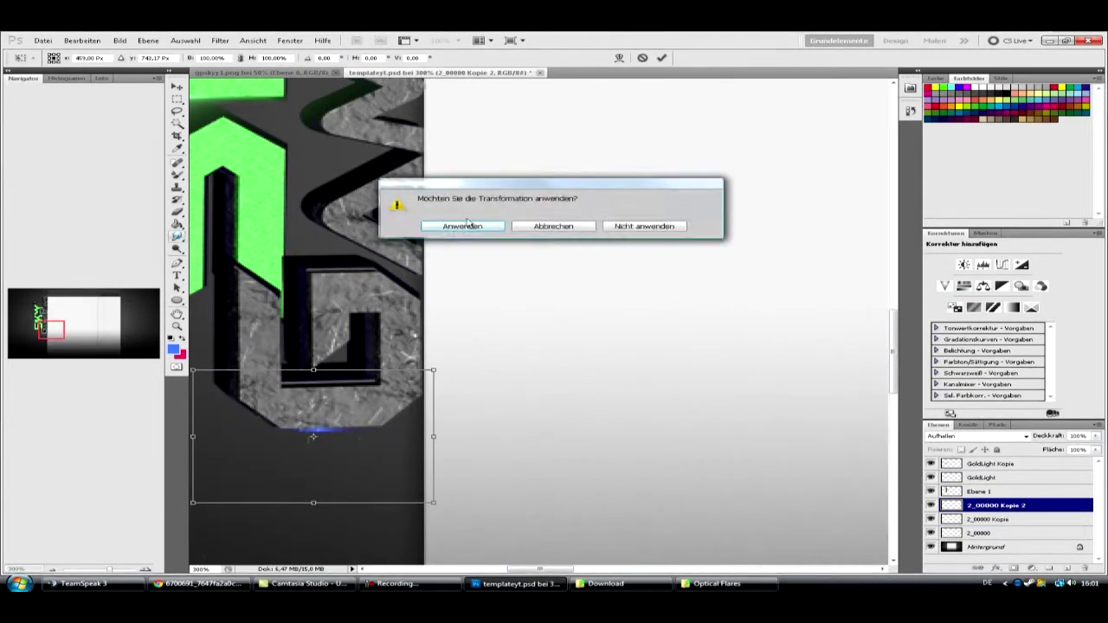
left_click(465, 222)
Step: Add another streak copy, try enlarging and rotating it, then revert its size
left_click(796, 279)
key("Return")
key("ctrl+t")
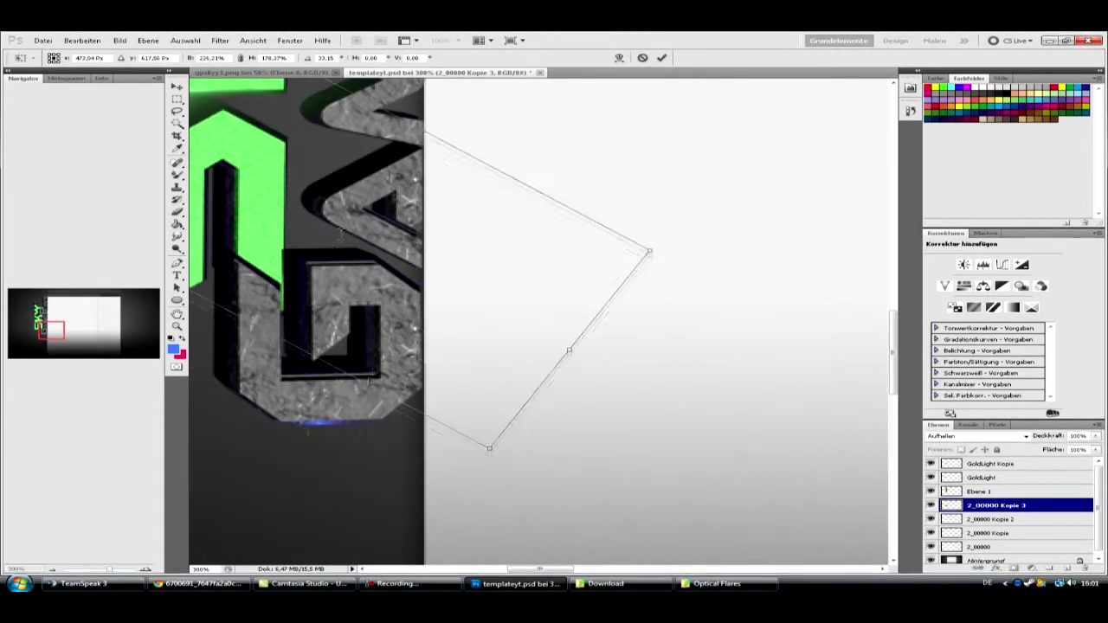
left_click_drag(472, 224, 642, 264)
key("ctrl+z")
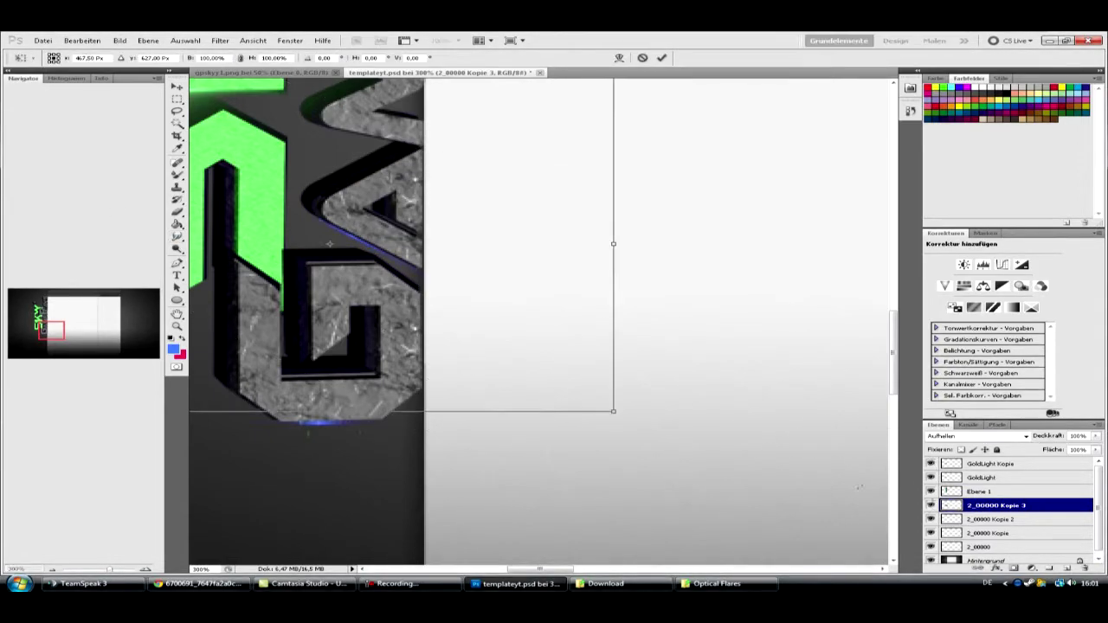
Step: Add a streak copy tilted and nudged along the letter edge
right_click(770, 489)
left_click(796, 278)
key("Return")
key("ctrl+t")
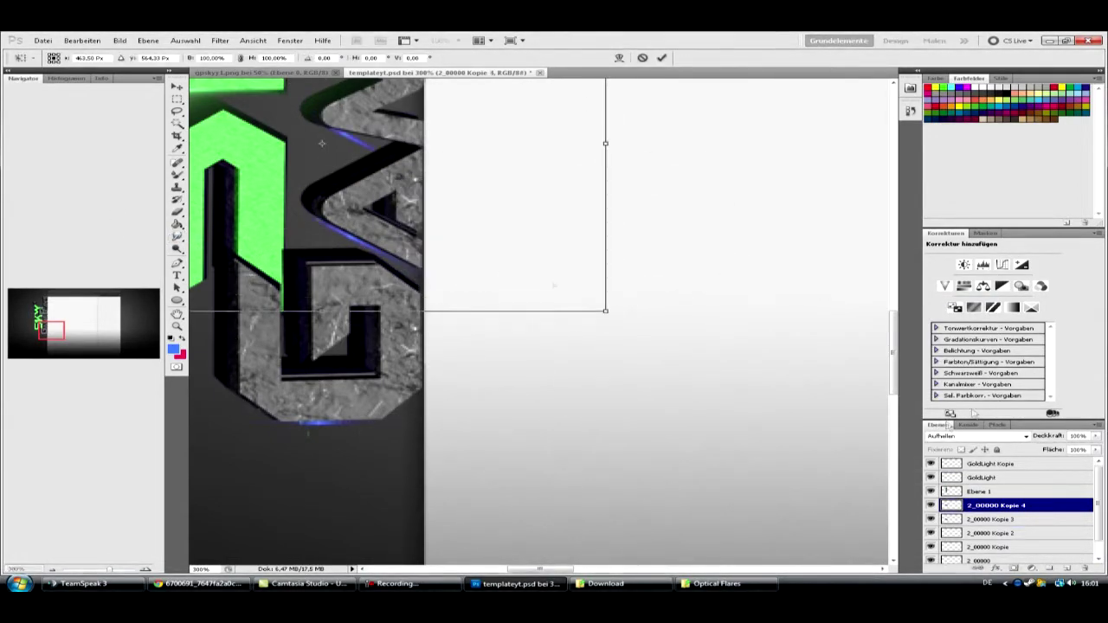
left_click_drag(735, 412, 760, 318)
left_click_drag(370, 377, 386, 383)
key("Return")
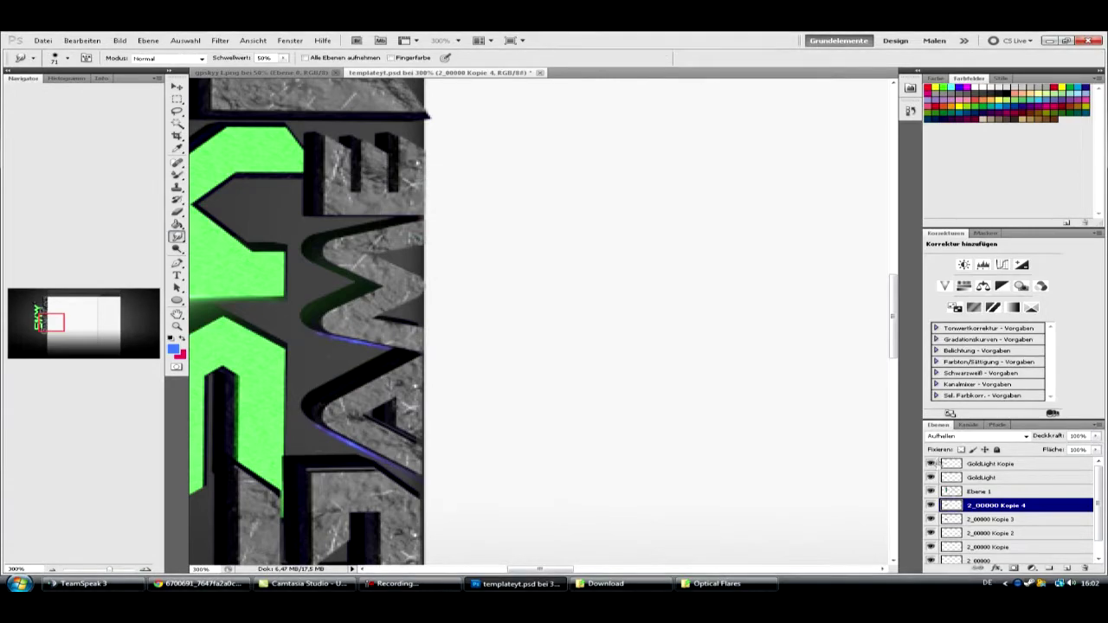
Step: Add another streak copy, tilt it, and shift it slightly down
right_click(727, 346)
left_click(744, 285)
key("Return")
key("ctrl+t")
left_click_drag(733, 296, 676, 321)
left_click_drag(471, 288, 473, 292)
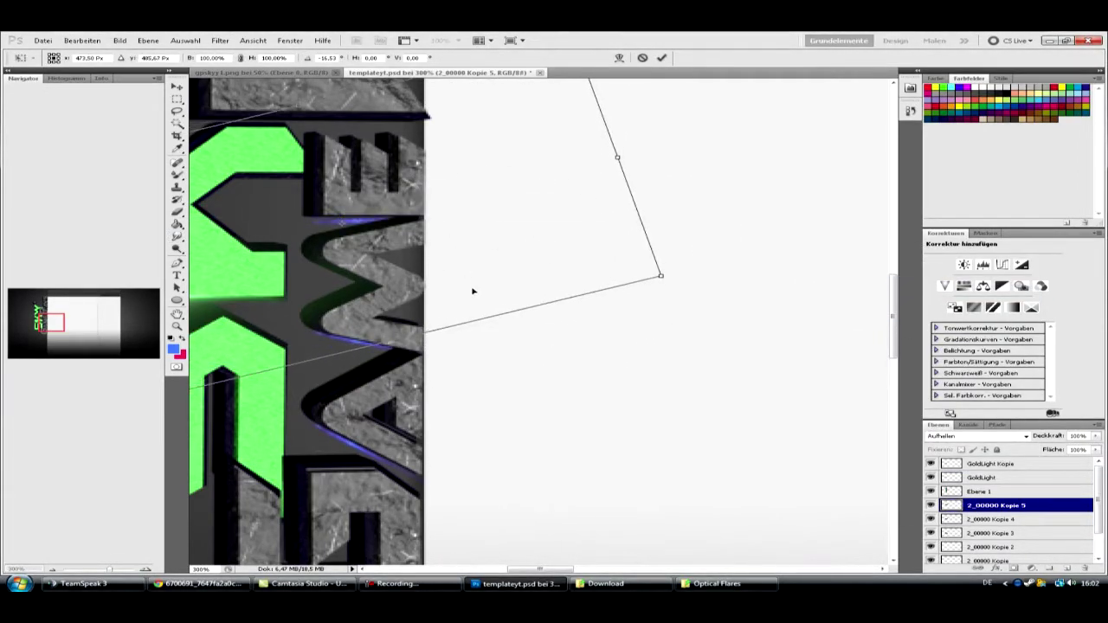
key("Return")
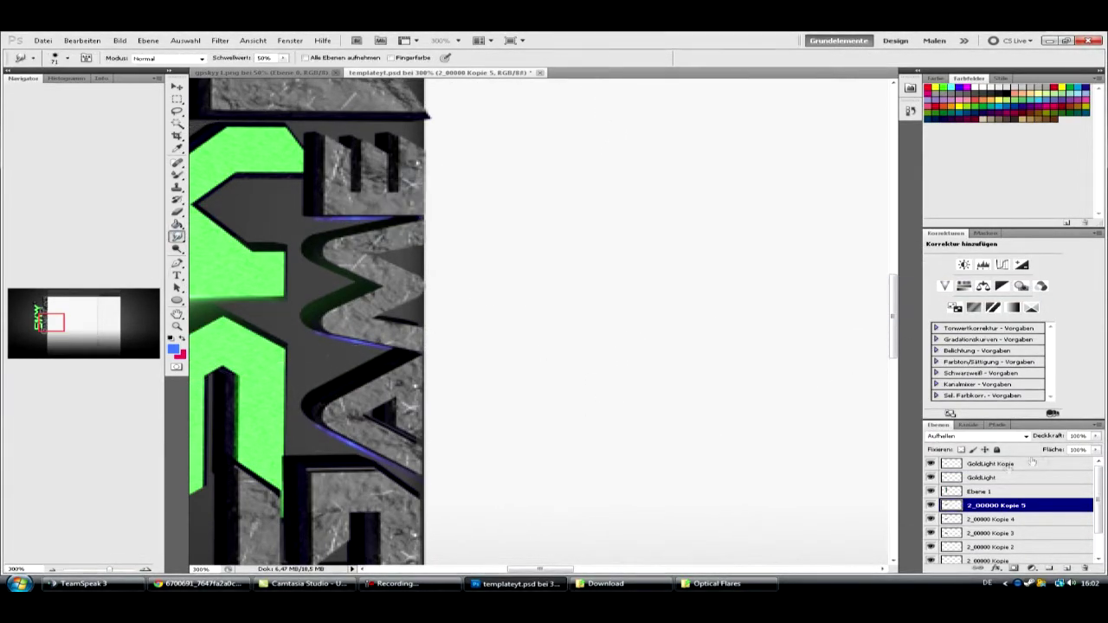
Step: Add a streak copy enlarged across the letters
key("ctrl+j")
key("ctrl+t")
left_click_drag(676, 295, 778, 320)
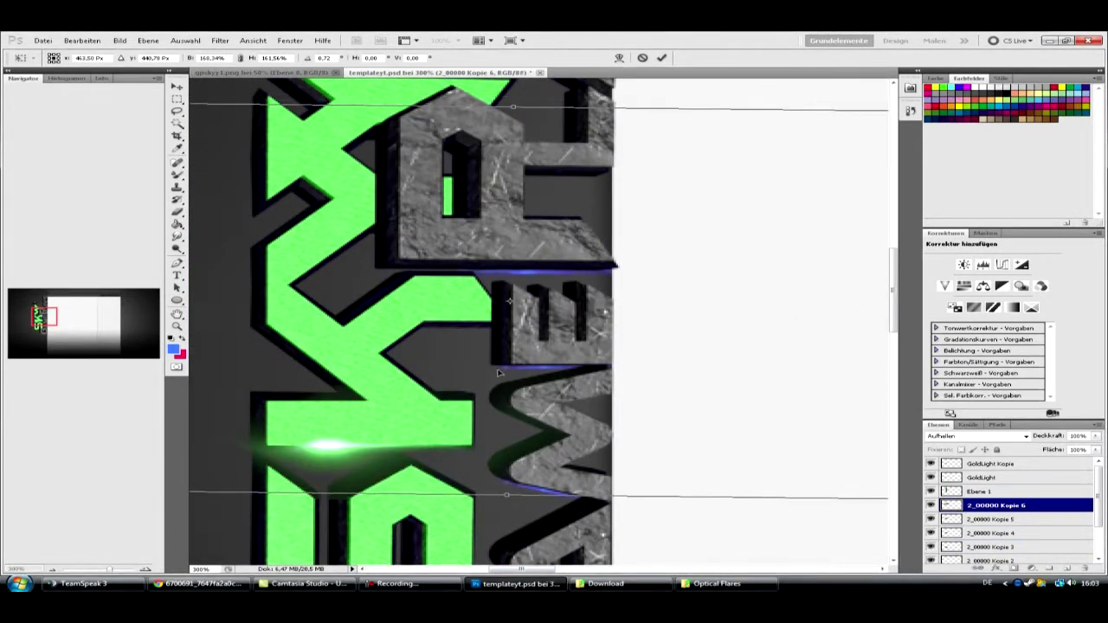
key("Return")
Step: Create lettering copies Kopie 7 and Kopie 8, rotating Kopie 8 about 32 degrees
right_click(742, 210)
left_click(779, 309)
key("ctrl+t")
key("Return")
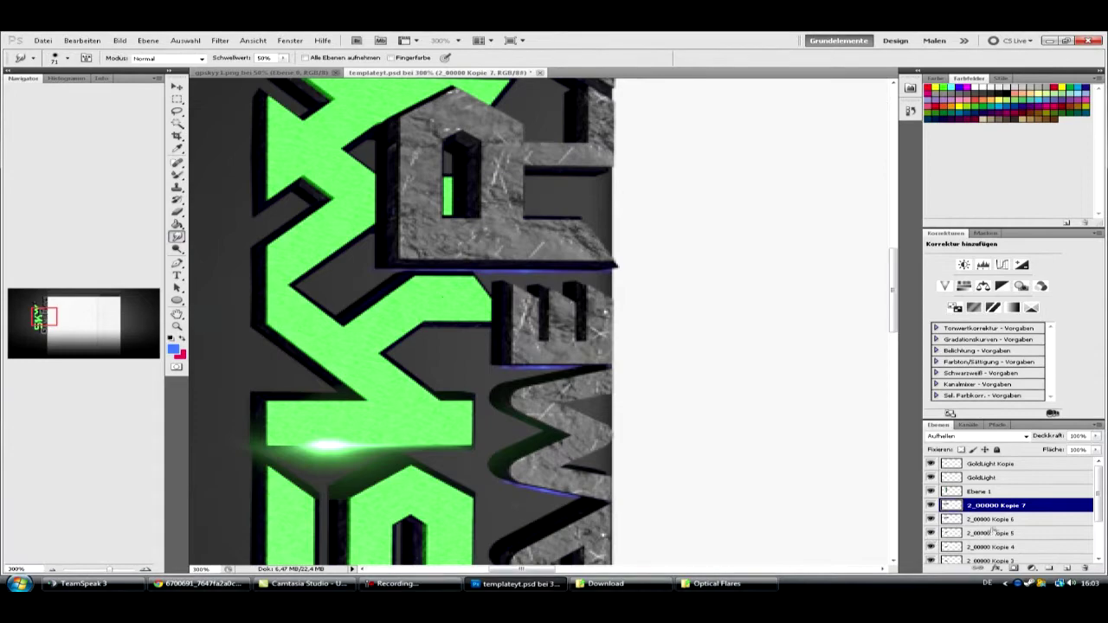
key("ctrl+j")
key("ctrl+t")
left_click_drag(641, 384, 660, 479)
key("r")
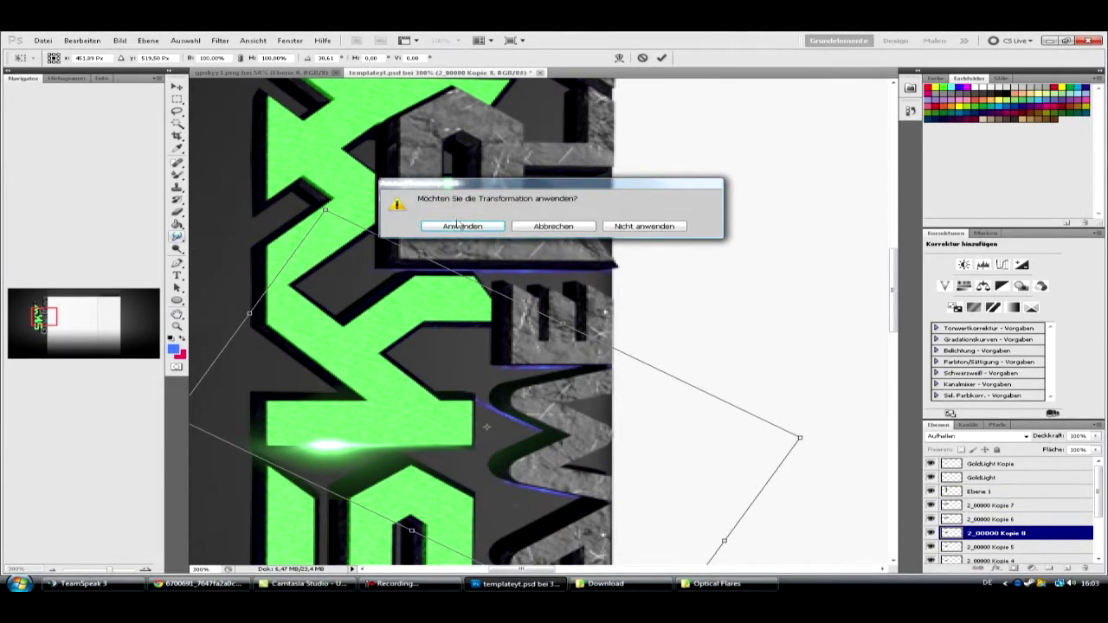
key("Return")
Step: Duplicate the lettering layer as Kopie 9 and commit its transform
right_click(1004, 549)
left_click(844, 329)
key("Return")
key("ctrl+t")
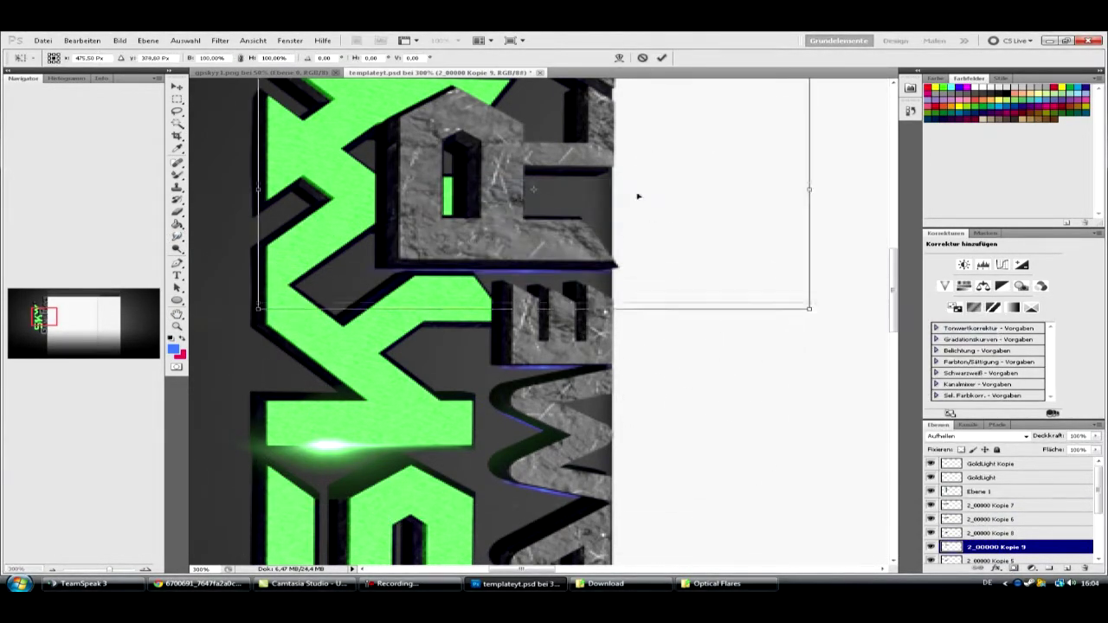
key("r")
key("Return")
Step: Add lettering copy Kopie 10 rotated about 37 degrees
right_click(1004, 547)
left_click(844, 329)
key("Return")
key("ctrl+t")
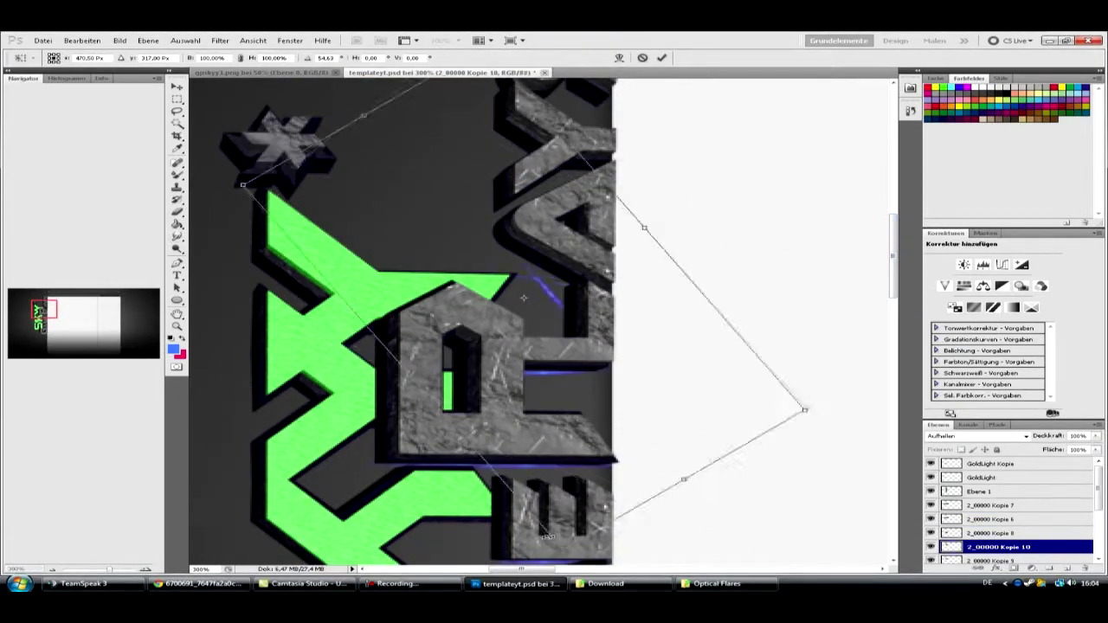
mouse_move(779, 520)
left_mouse_down()
mouse_move(756, 464)
mouse_move(660, 404)
left_mouse_up()
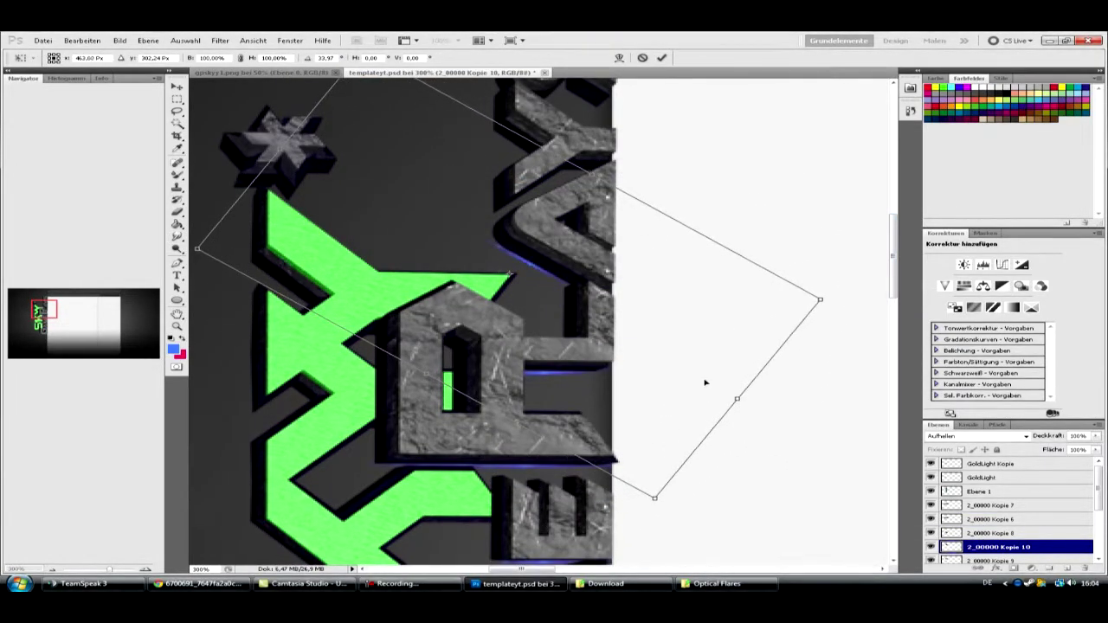
key("Return")
Step: Add Kopie 11 rotated about -24 degrees and smudge it into the logo
key("ctrl+j")
key("ctrl+t")
left_click_drag(779, 484, 844, 414)
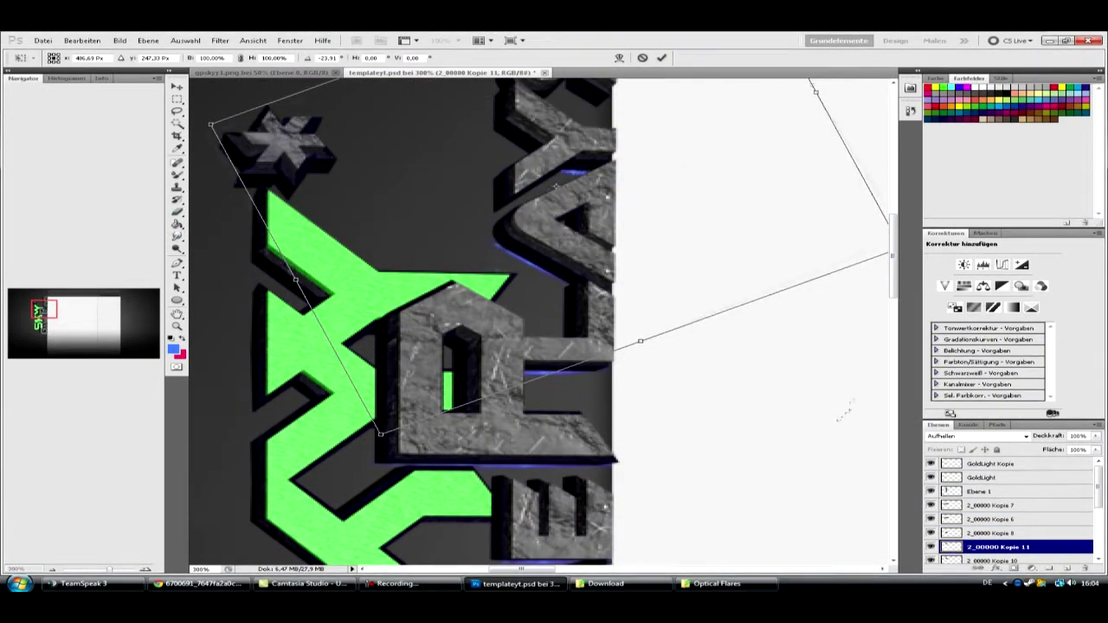
key("Return")
key("r")
left_click_drag(894, 268, 893, 238)
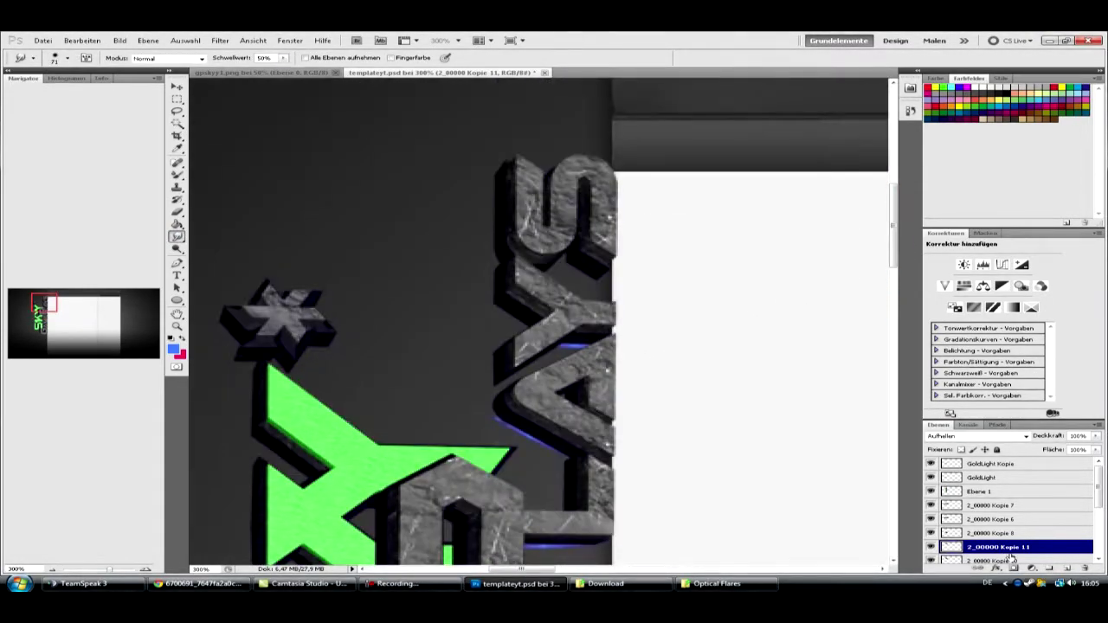
Step: Add rotated copy Kopie 12, smudge it, and zoom to 100%
key("ctrl+j")
key("ctrl+t")
left_click_drag(667, 235, 612, 366)
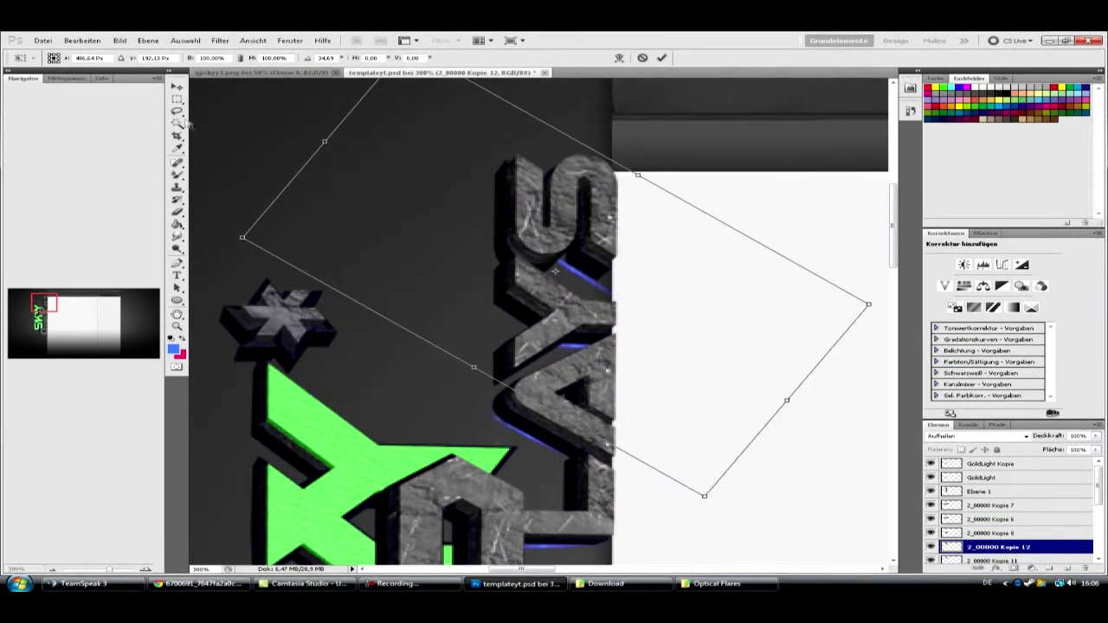
key("Return")
key("r")
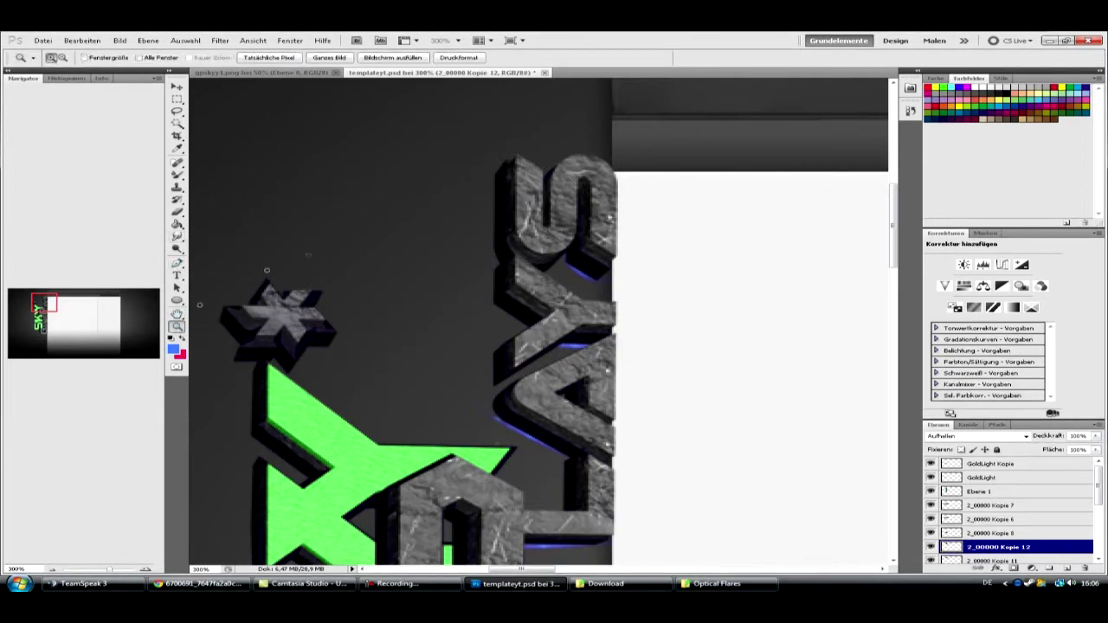
key("ctrl+alt+0")
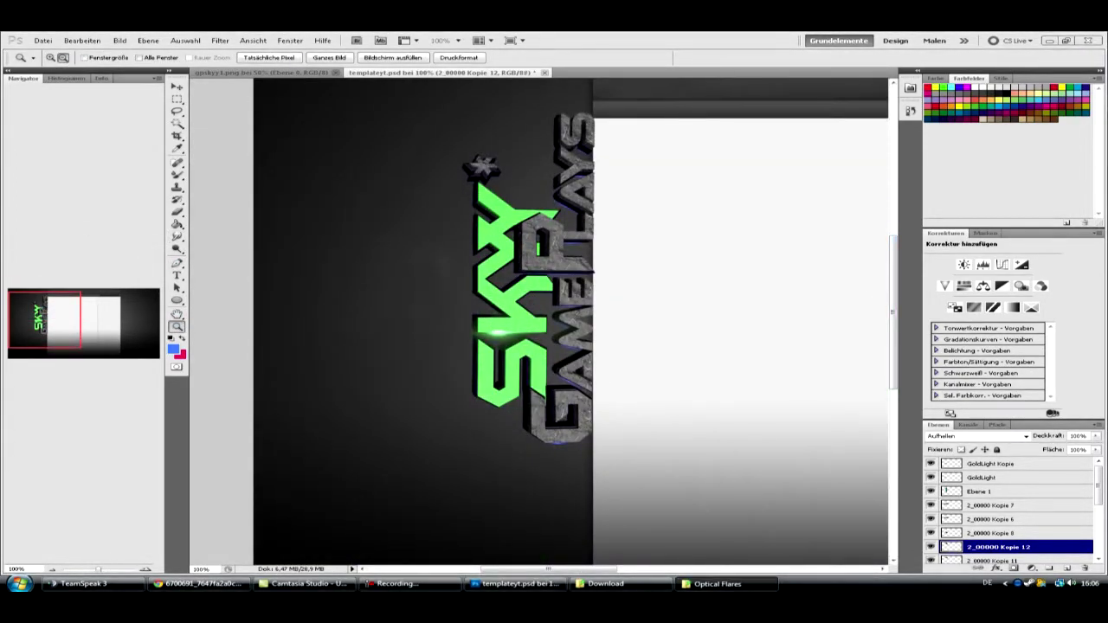
Step: Rotate the Flare4 flare upright and position it over the logo
left_click_drag(779, 519, 693, 571)
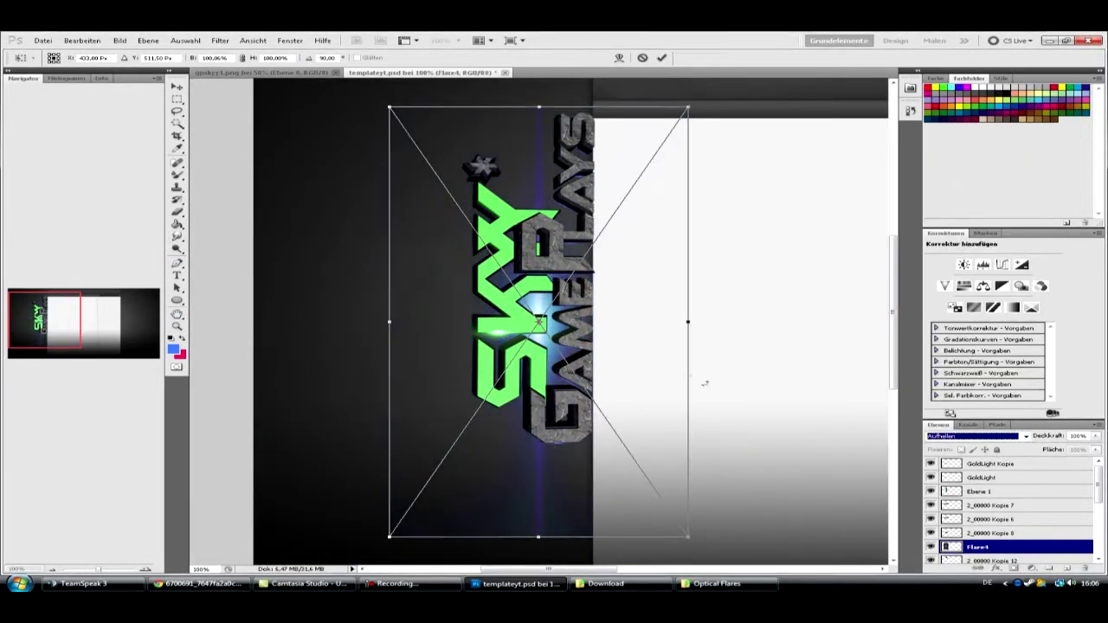
left_click_drag(658, 329, 680, 335)
key("i")
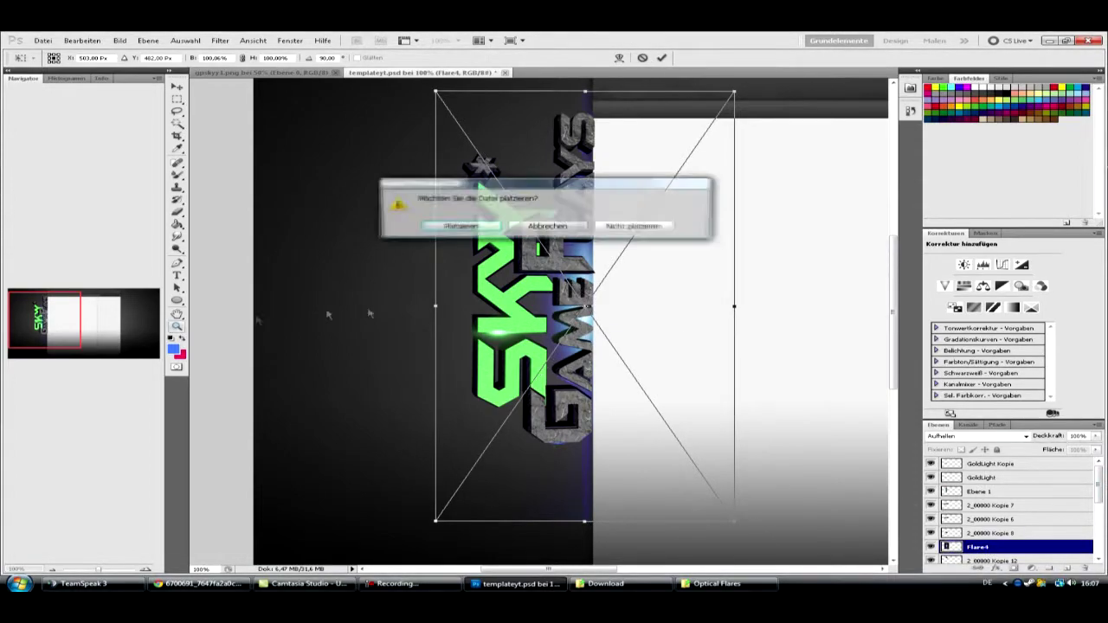
key("Return")
Step: Turn the flare green with Hue/Saturation and smear its glow up to the canvas top
left_click(119, 39)
left_click(337, 139)
left_click_drag(326, 250, 443, 259)
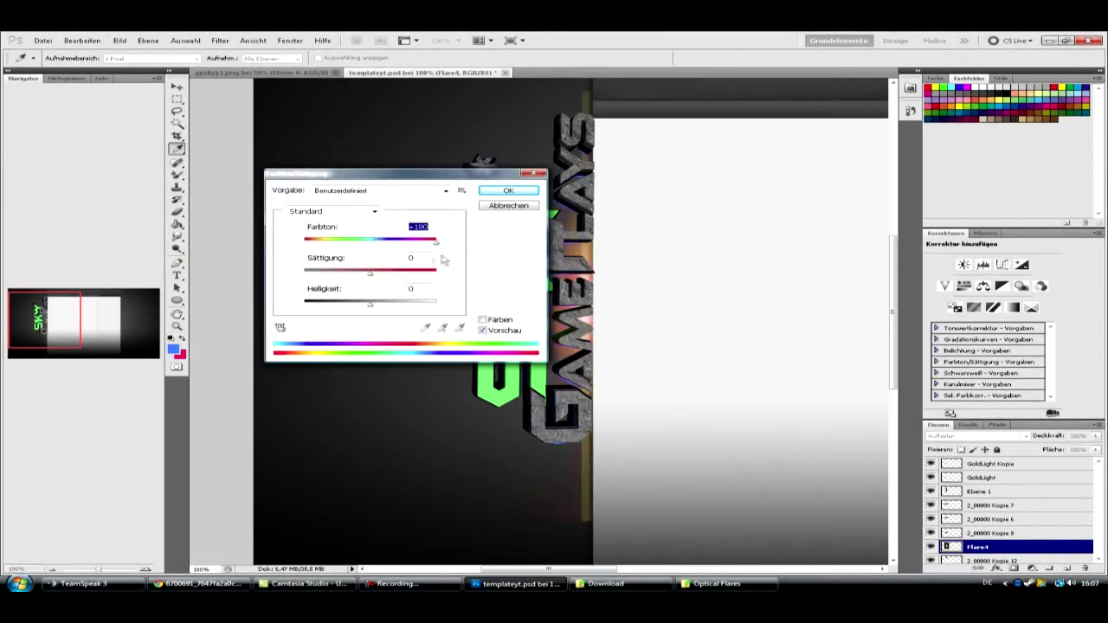
left_click_drag(352, 262, 335, 262)
left_click(509, 191)
key("r")
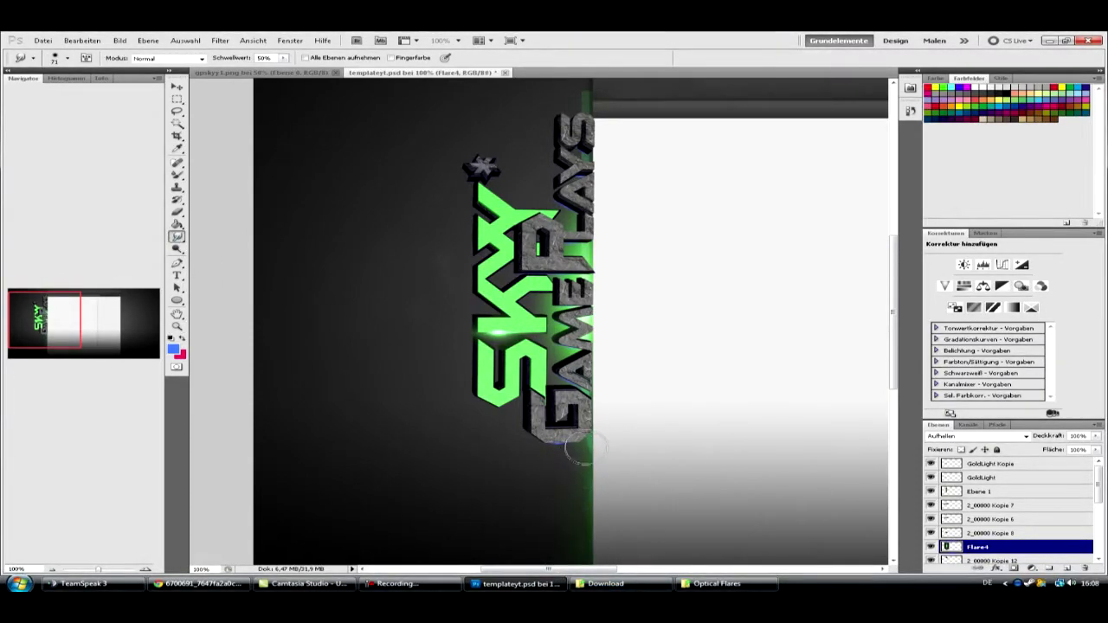
left_click_drag(593, 100, 594, 82)
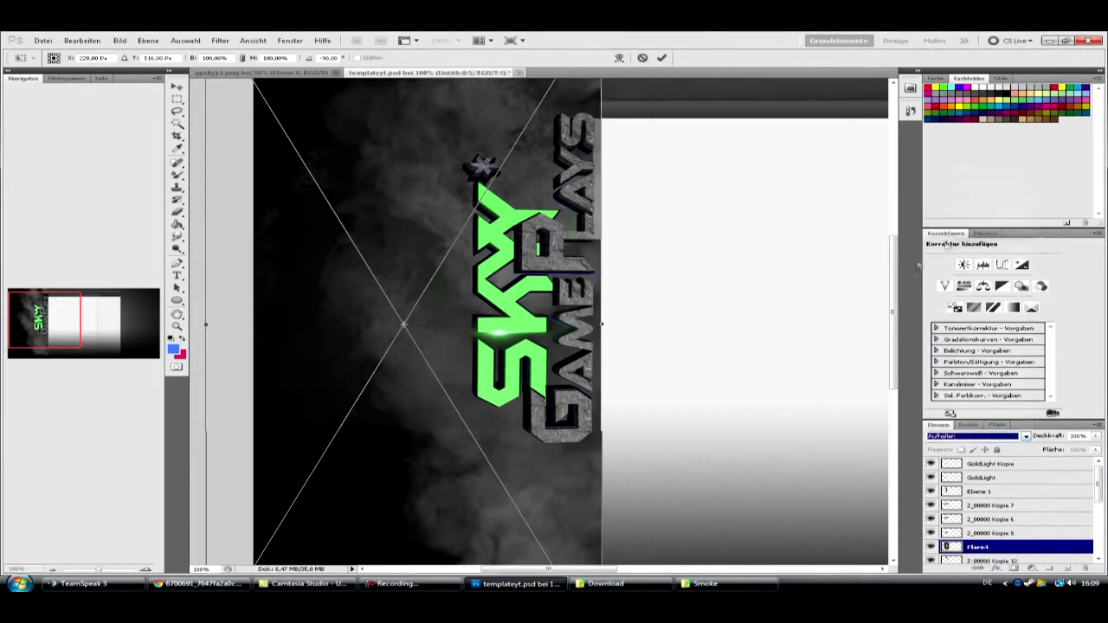
Step: Shrink the smoke image and fit it beside the lettering
key("ctrl+minus")
left_click_drag(402, 455, 497, 257)
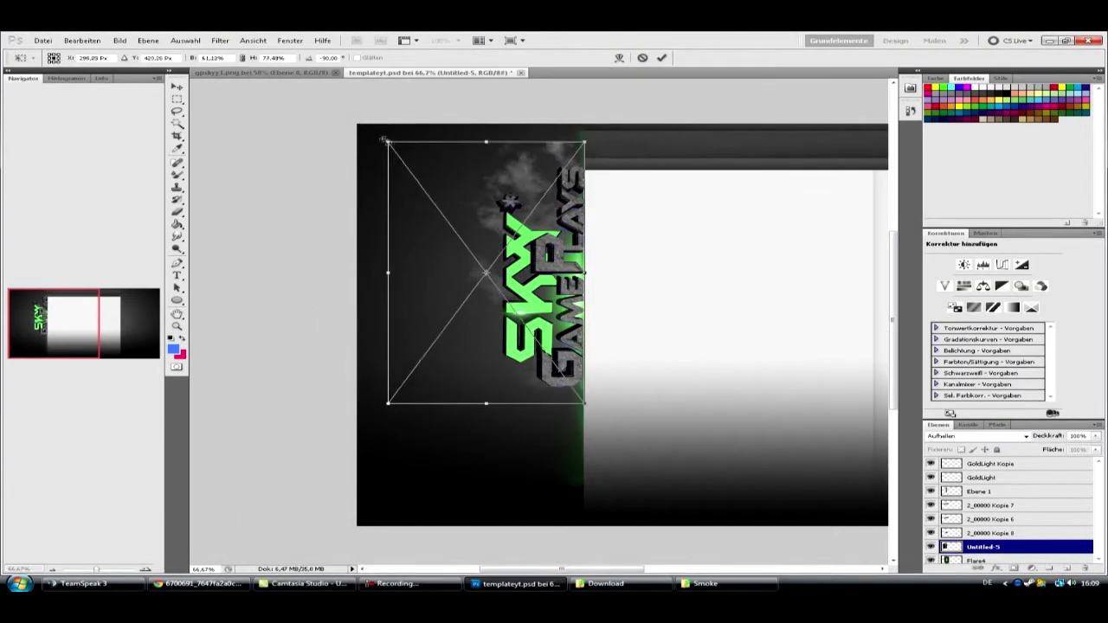
left_click_drag(400, 257, 391, 209)
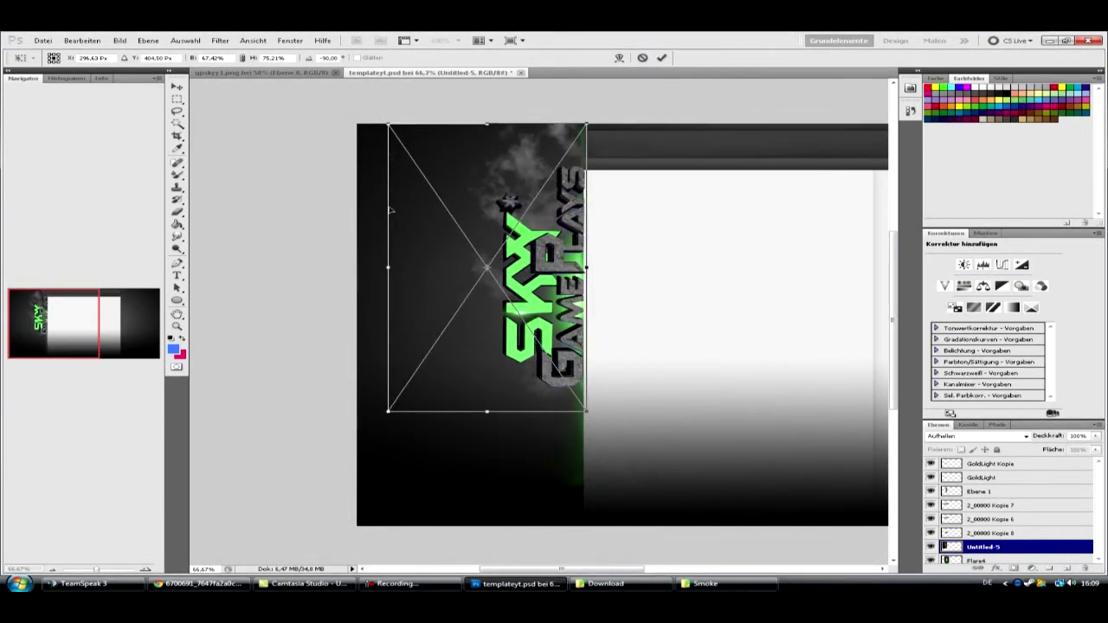
key("Return")
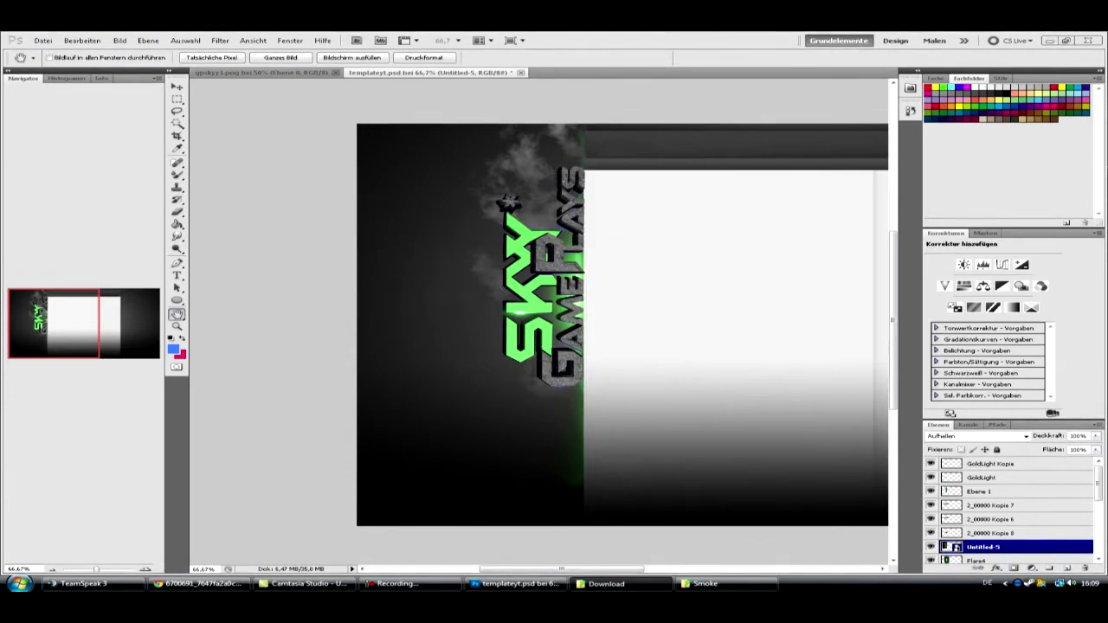
Step: Rotate the starfield to portrait, scale it down, and move it up the left side
key("ctrl+v")
key("ctrl+t")
right_click(529, 257)
left_click(594, 381)
mouse_move(715, 329)
left_mouse_down()
mouse_move(400, 93)
mouse_move(456, 283)
left_mouse_up()
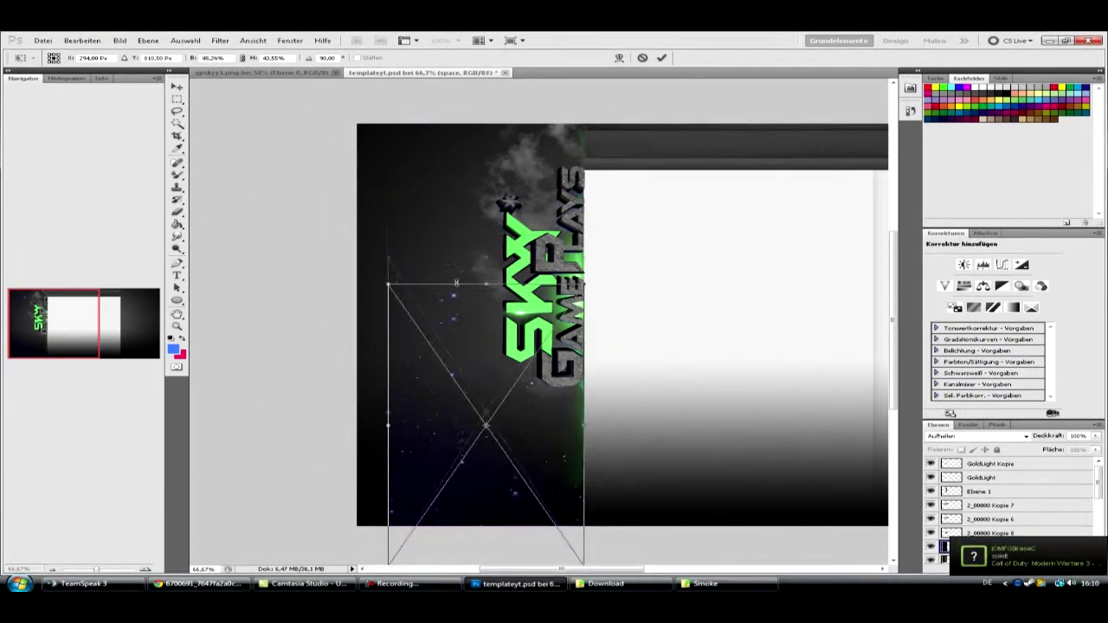
left_click_drag(485, 384, 486, 211)
key("Return")
Step: Duplicate the starfield layer and move the copy down to fill the gap
right_click(995, 547)
left_click(816, 300)
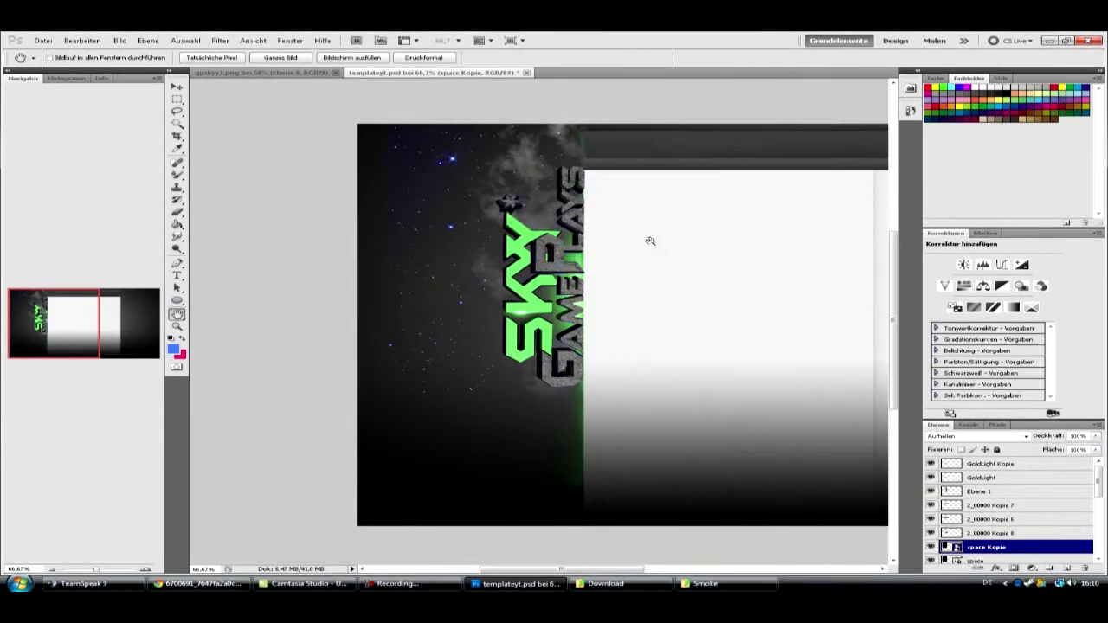
key("ctrl+t")
left_click_drag(485, 260, 484, 527)
key("h")
key("Return")
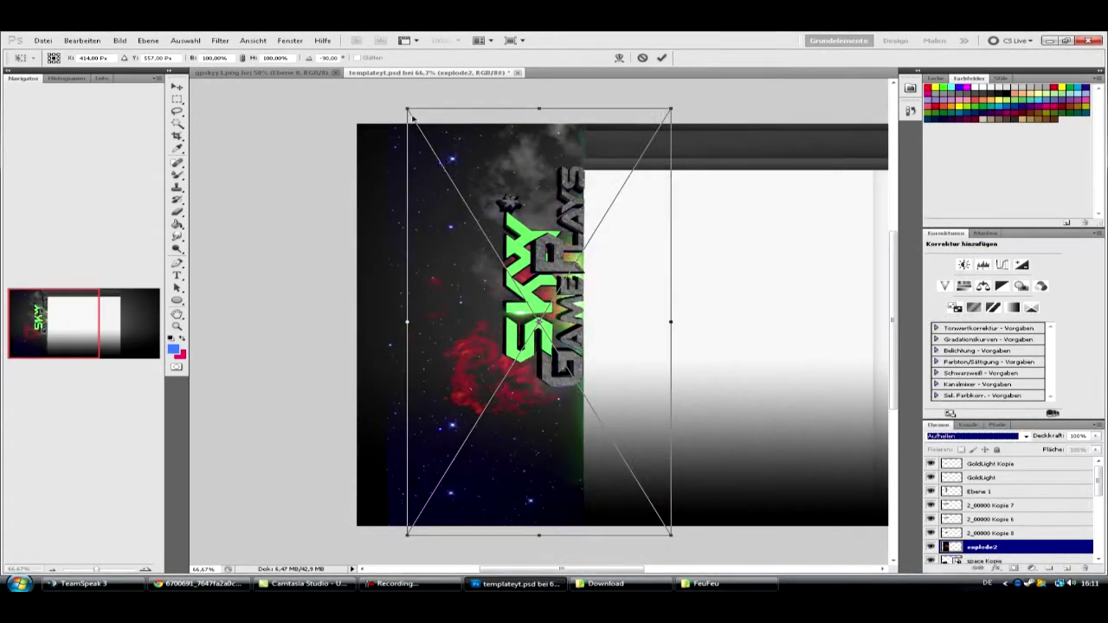
Step: Move the red explosion beside the green text, shrink it slightly, and shift its hue to green
left_click_drag(624, 485, 462, 307)
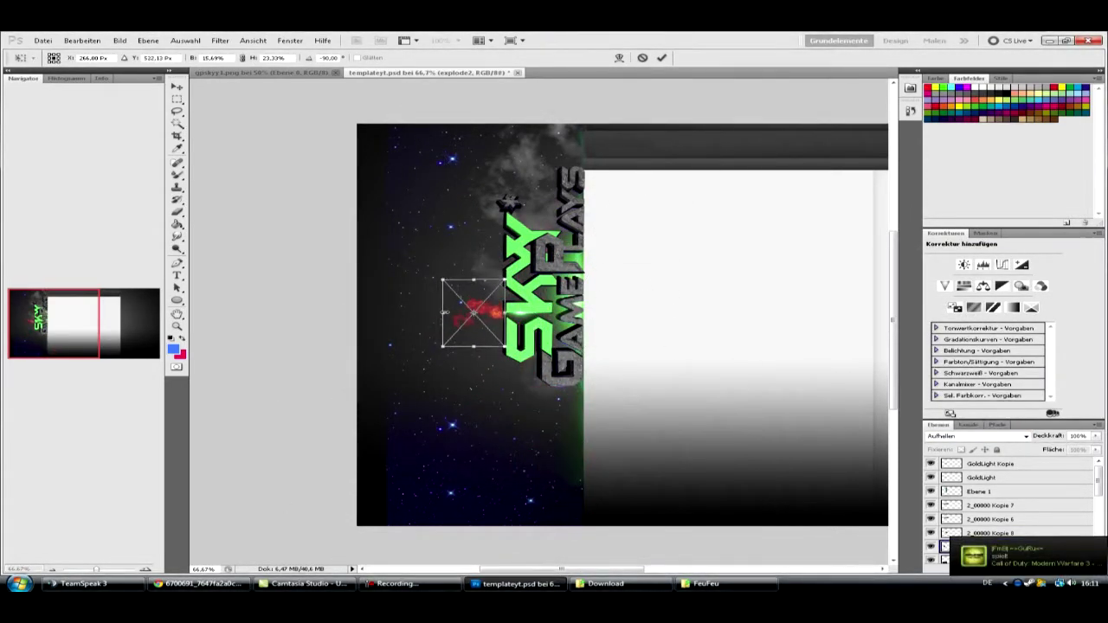
left_click_drag(442, 347, 444, 338)
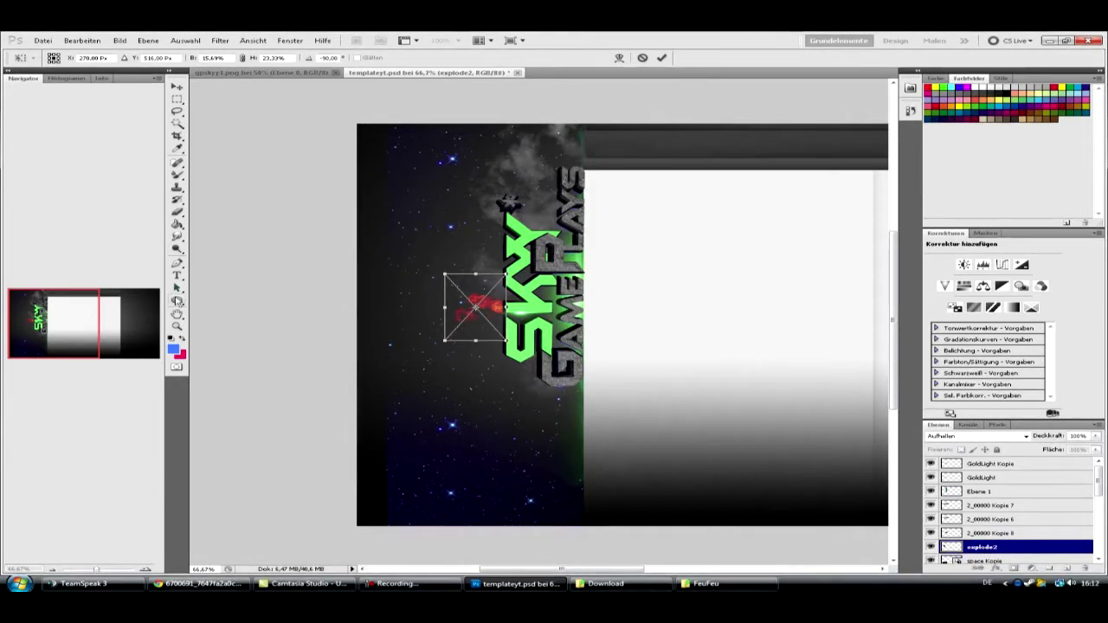
key("Return")
left_click(119, 40)
left_click(329, 110)
left_click_drag(346, 176, 702, 259)
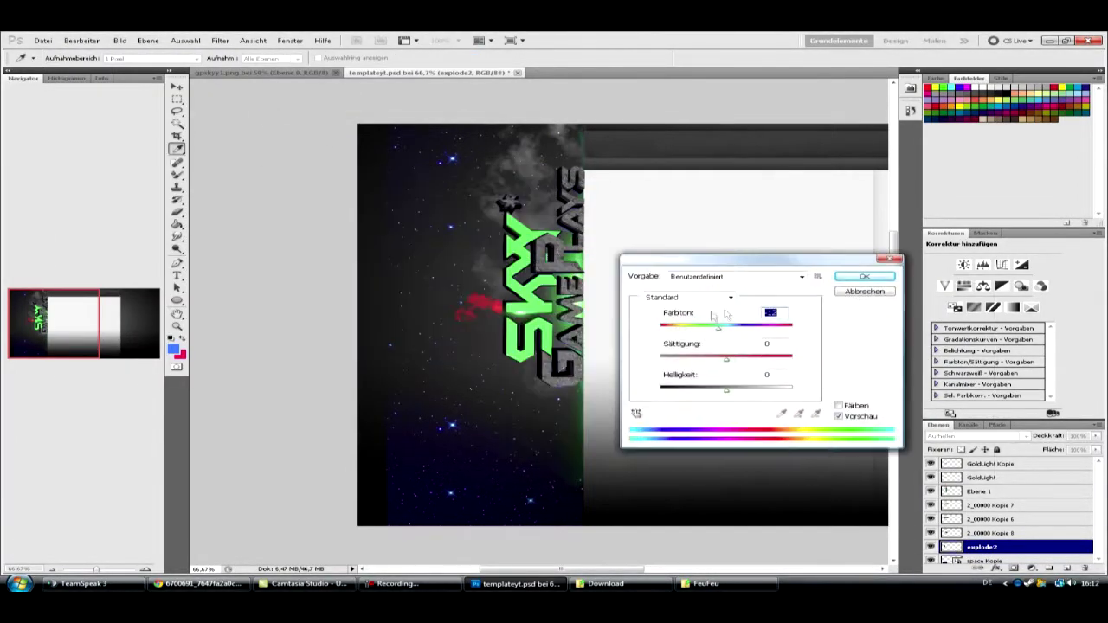
key("Return")
Step: Duplicate the green explosion layer and move the copy upward
key("ctrl+t")
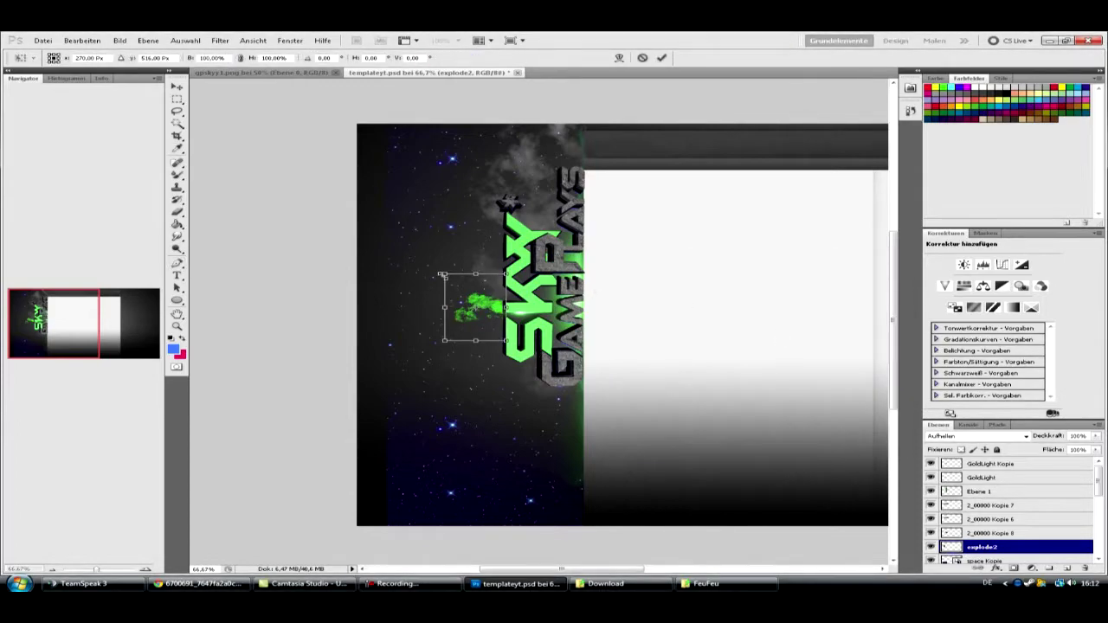
left_click(178, 174)
left_click(453, 225)
right_click(791, 282)
left_click(831, 289)
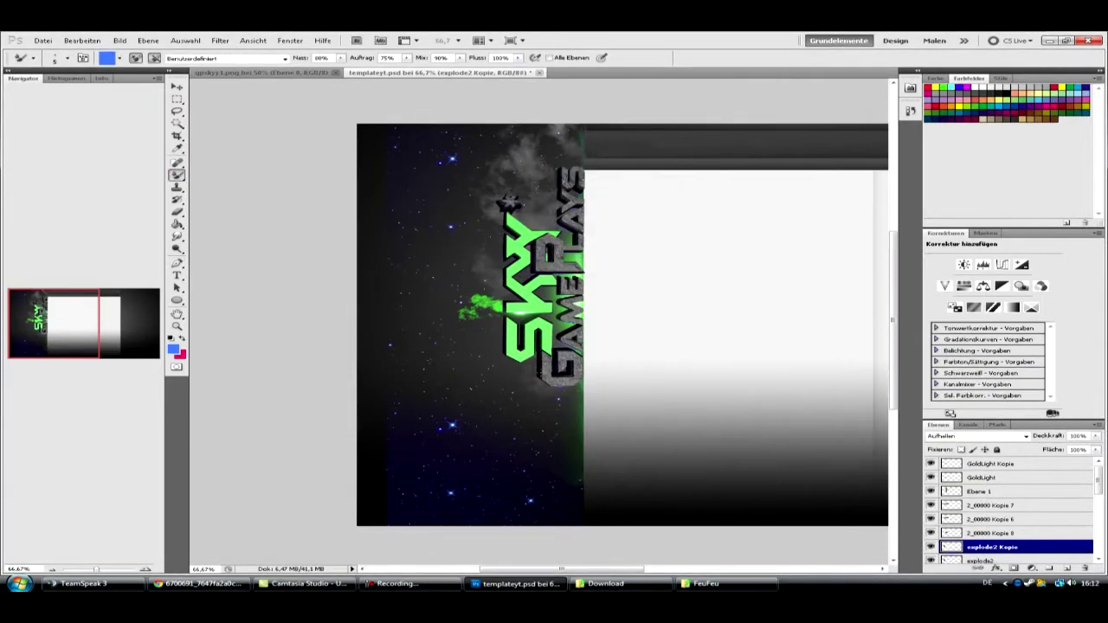
key("ctrl+t")
left_click_drag(474, 275, 474, 244)
Step: Add a second splash copy placed higher beside the logo
right_click(788, 282)
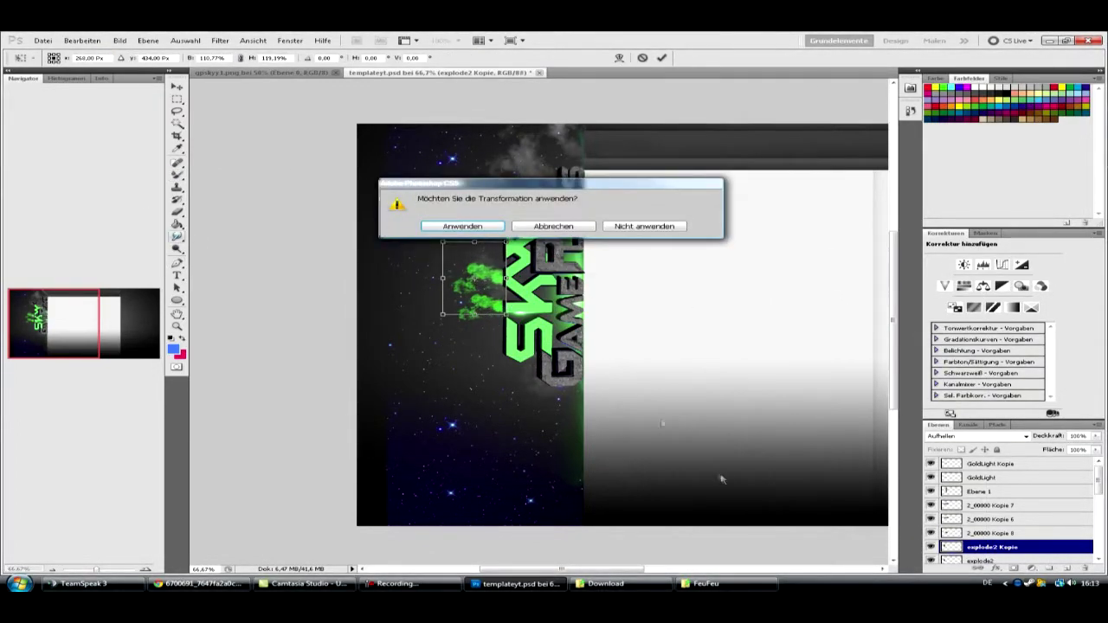
key("Return")
left_click(831, 289)
key("Return")
key("ctrl+t")
left_click_drag(483, 301, 482, 262)
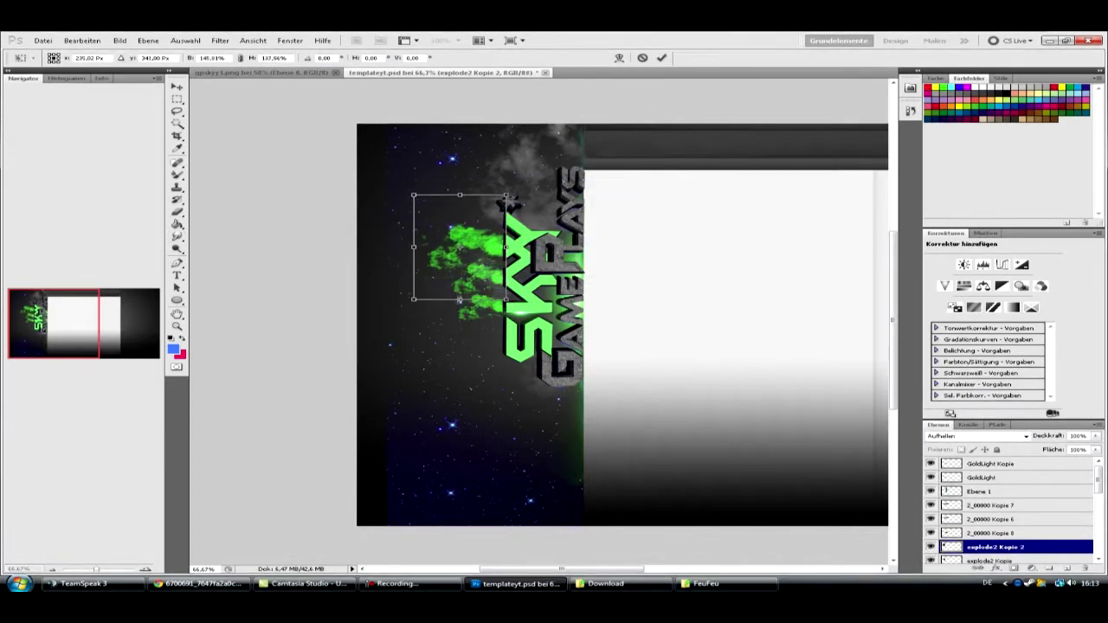
Step: Add a third splash copy, explode2 Kopie 3, moved up beside the logo
right_click(788, 282)
key("Return")
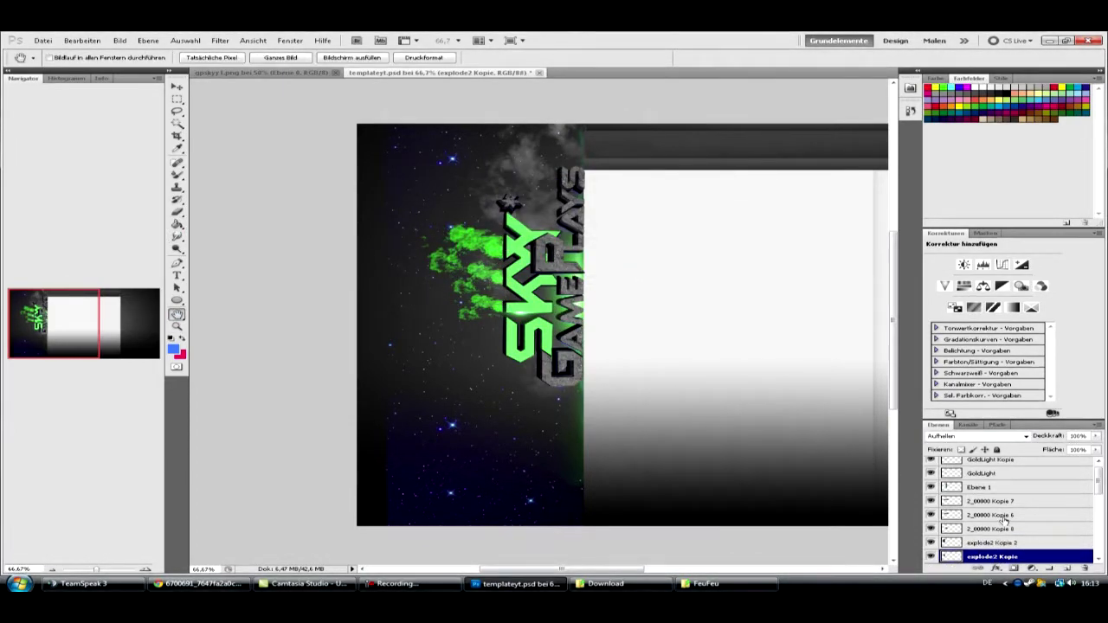
left_click(831, 289)
key("Return")
key("ctrl+t")
left_click_drag(467, 267, 467, 236)
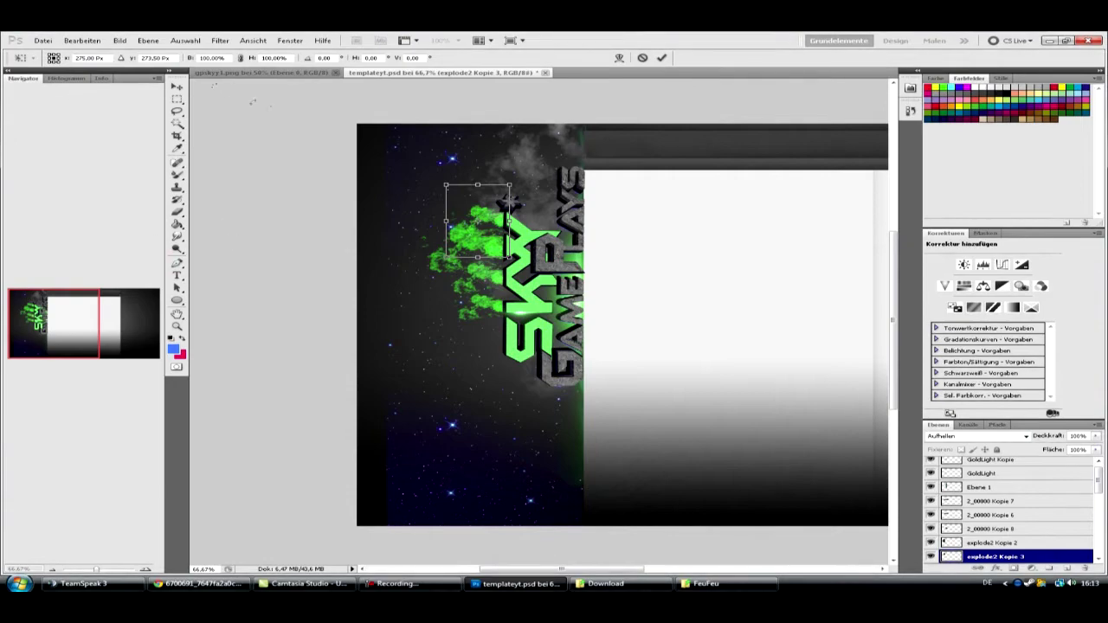
key("Return")
Step: Smudge the stray green streak near the left edge into a soft blob
key("r")
key("alt+bracketleft")
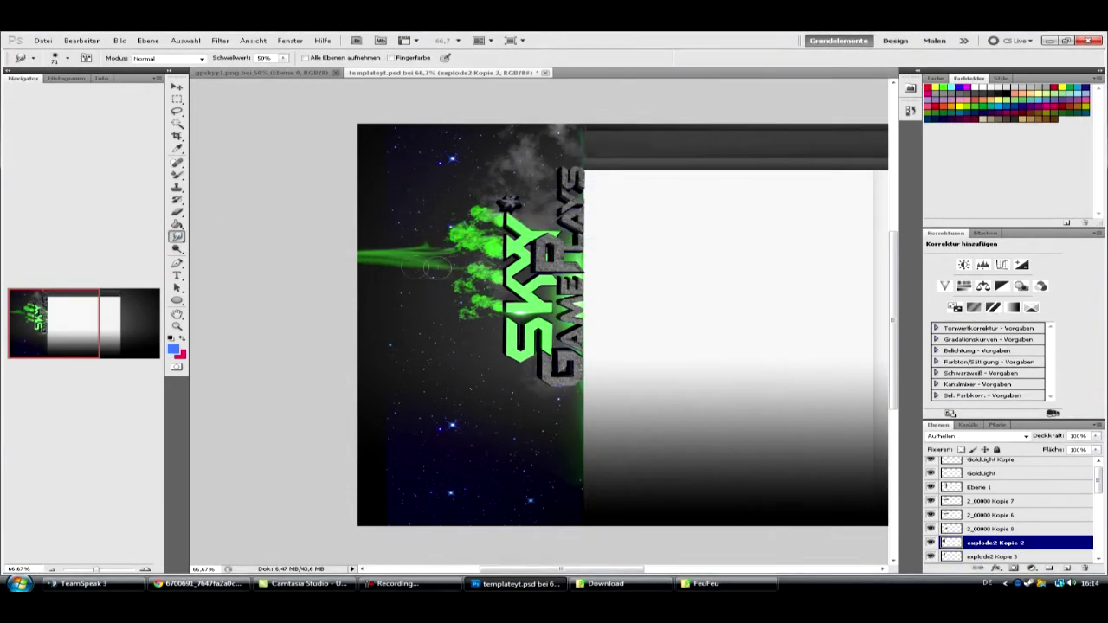
left_click_drag(366, 227, 374, 218)
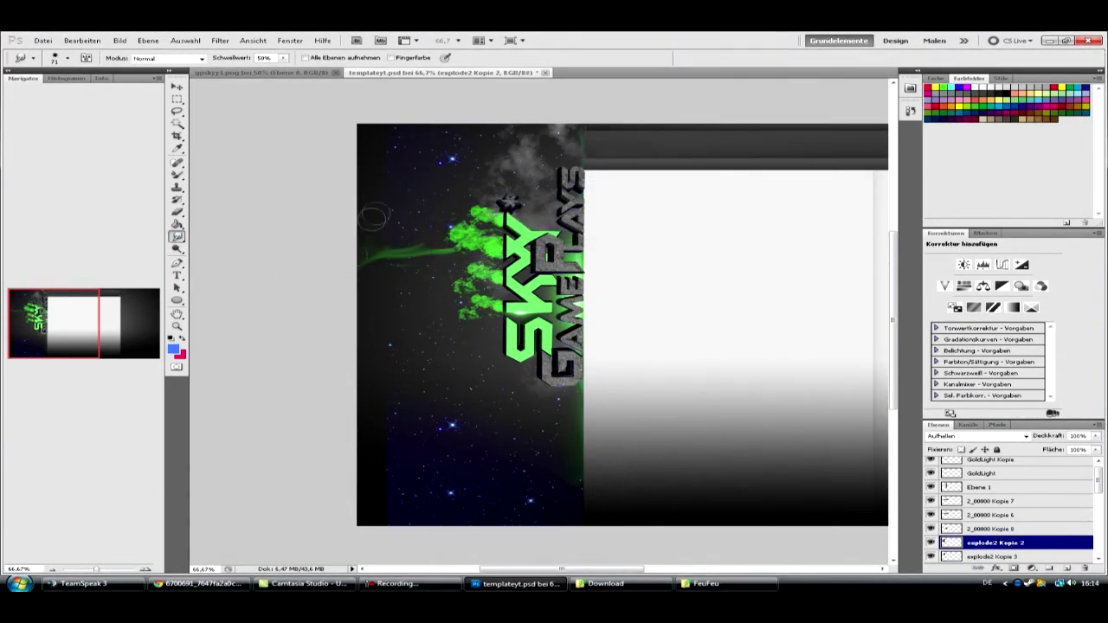
left_click_drag(443, 268, 441, 260)
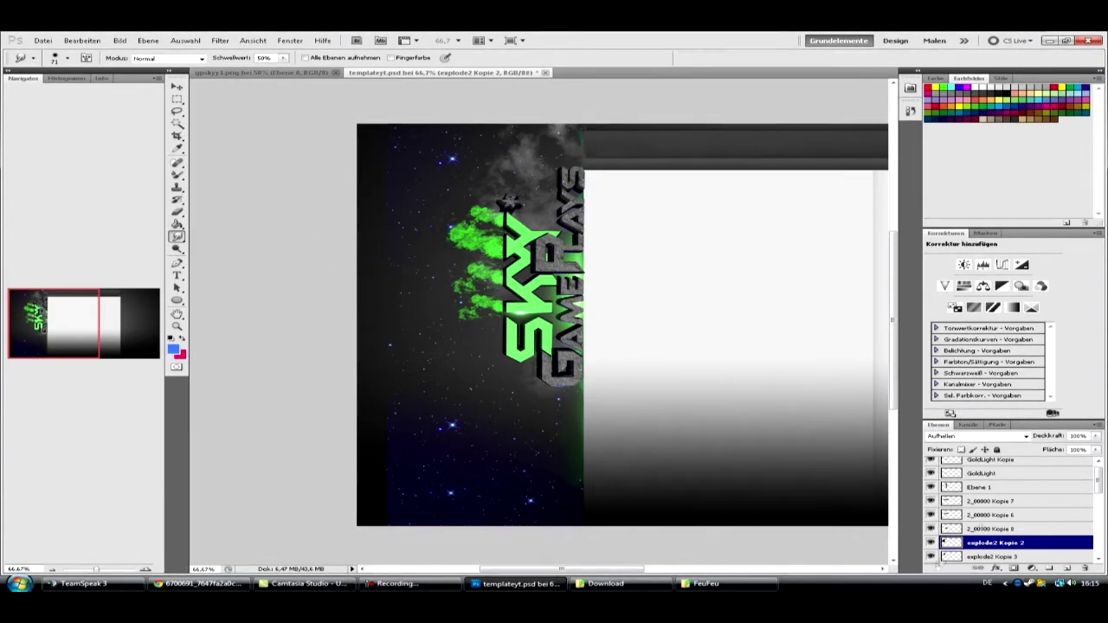
Step: Zoom out, duplicate all SKYY GAMEPLAYS logo and splash layers, and nudge the copy far right
key("ctrl+minus")
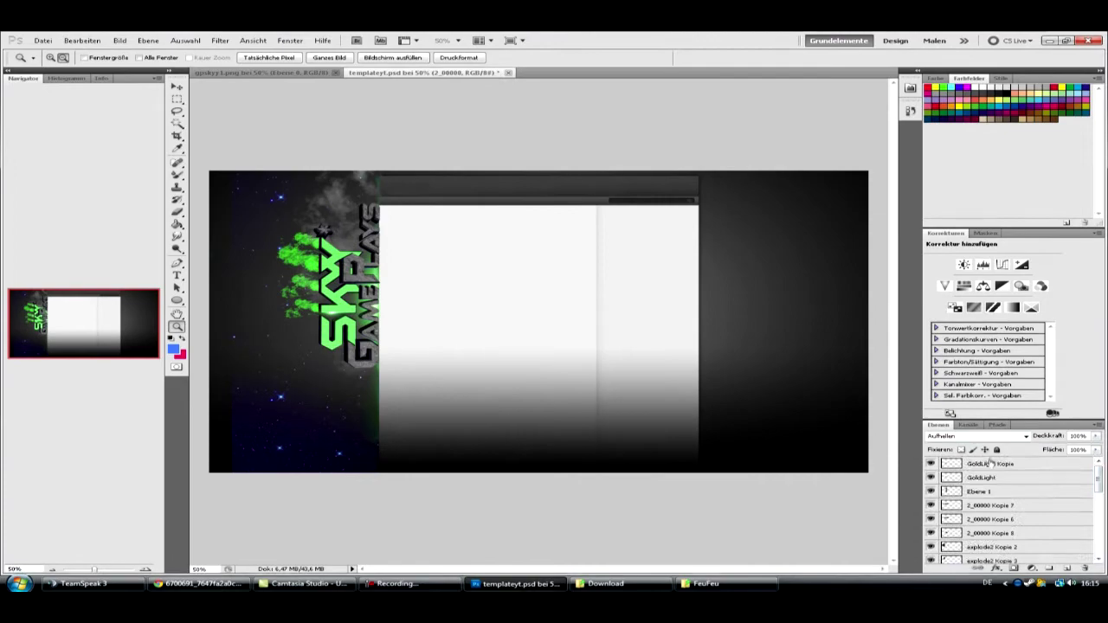
key("ctrl+alt+a")
key("ctrl+t")
key("shift+Right")
key("shift+Right")
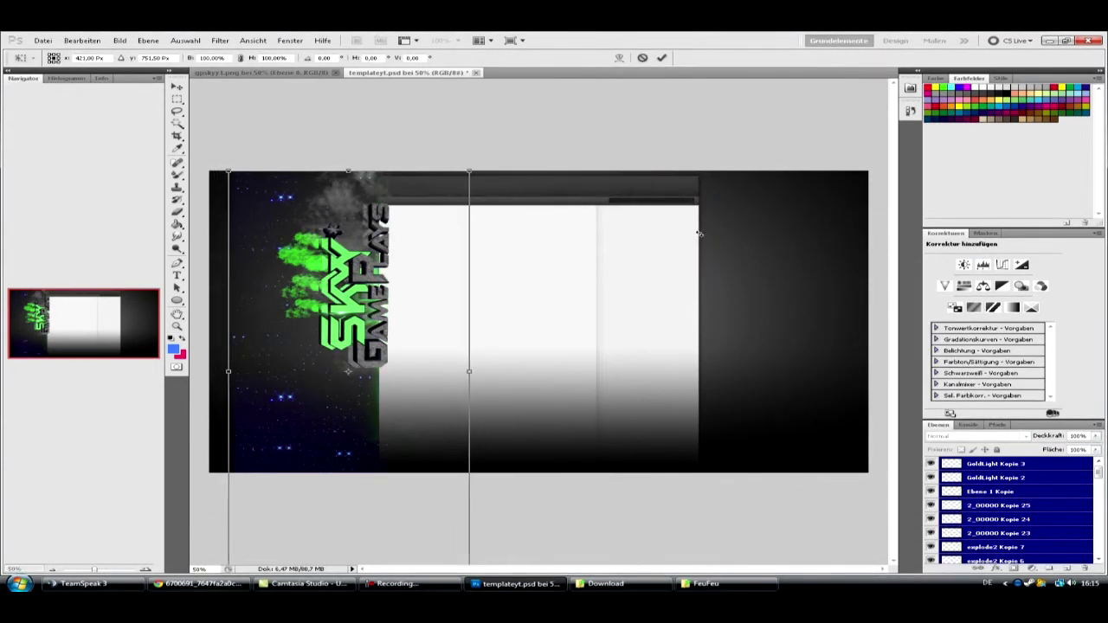
key("shift+Right")
key("shift+Right")
key("shift+Right")
key("shift+Right")
key("shift+Right")
key("shift+Right")
key("shift+Right")
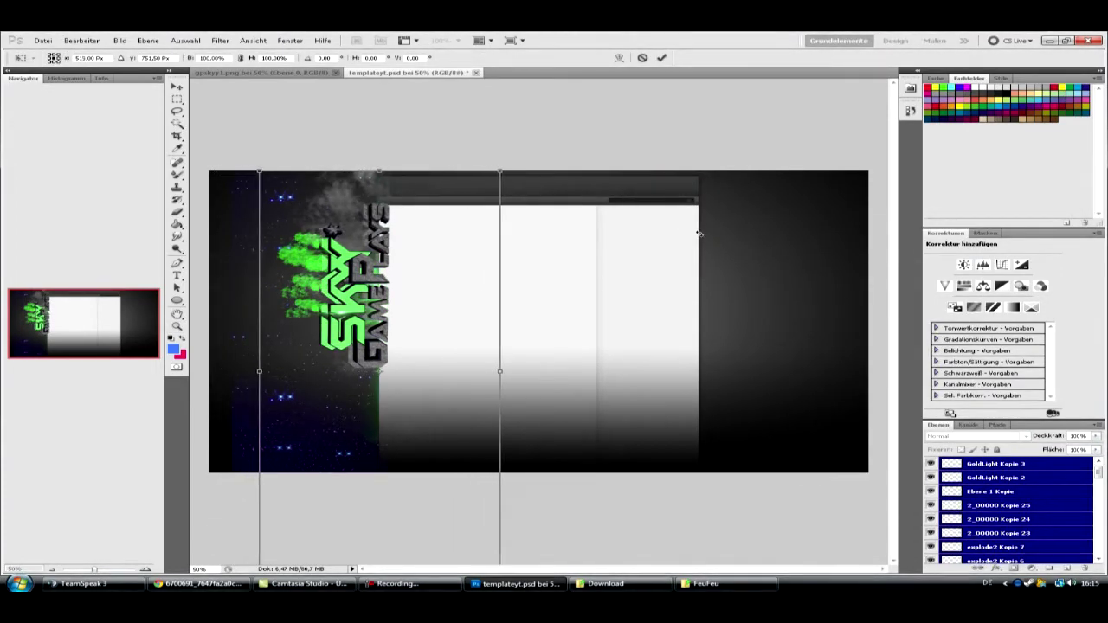
key("shift+Right")
key("shift+Right")
key("shift+Right")
key("shift+Right")
key("shift+Right")
key("shift+Right")
key("shift+Right")
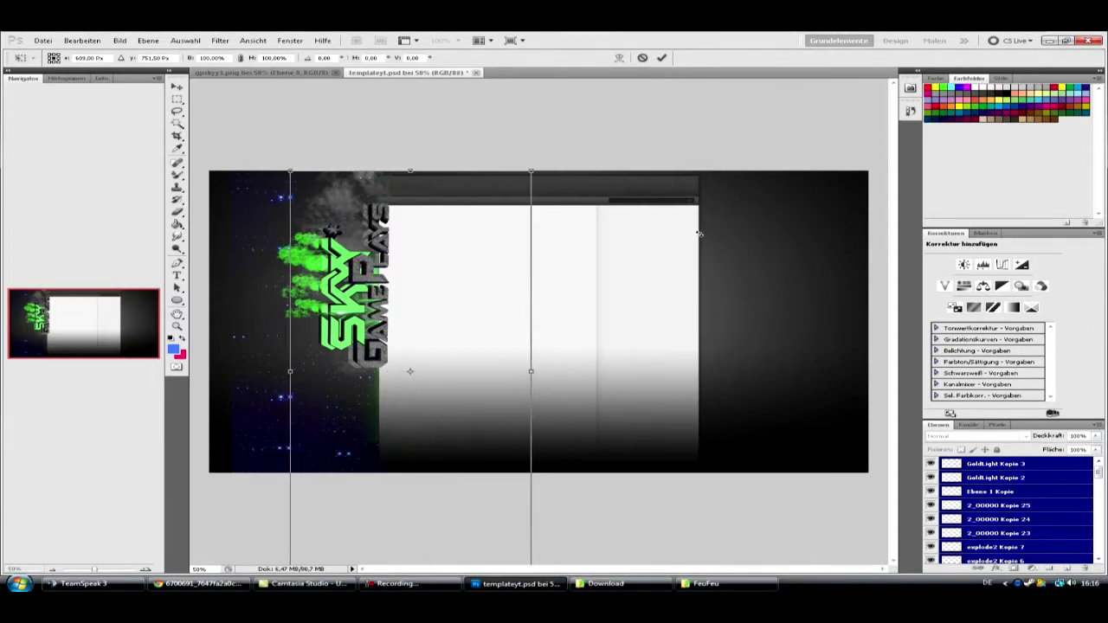
key("shift+Right")
key("shift+Right")
key("shift+Right")
key("shift+Right")
key("shift+Right")
key("shift+Right")
key("shift+Right")
key("shift+Right")
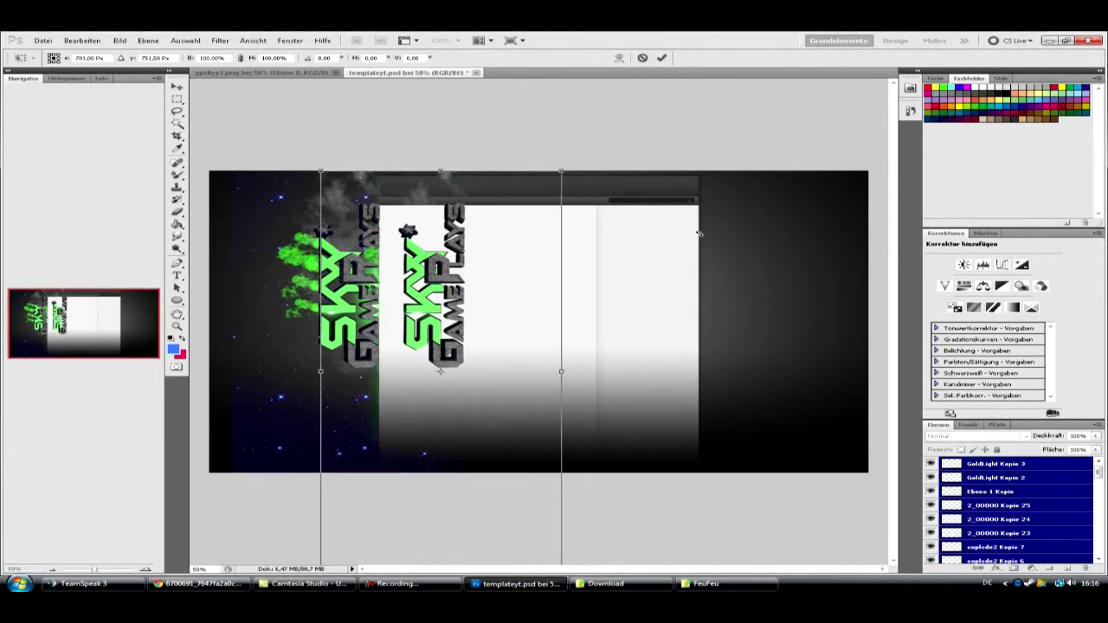
key("shift+Right")
key("shift+Right")
key("shift+Right")
key("shift+Right")
key("shift+Right")
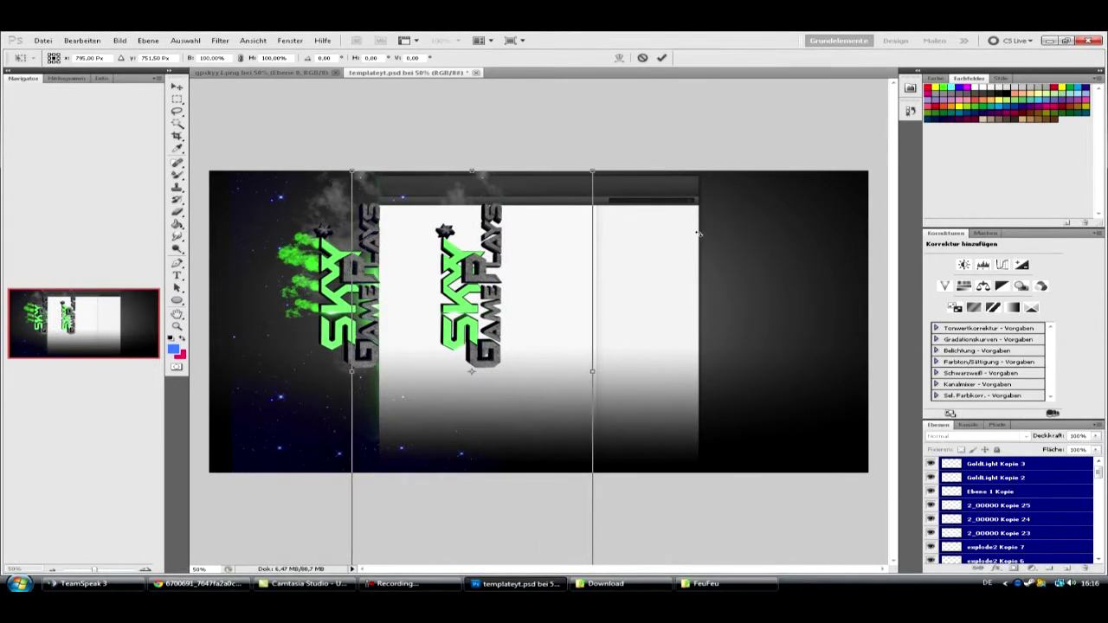
key("shift+Right")
key("shift+Right")
key("shift+Right")
key("shift+Right")
key("shift+Right")
key("shift+Right")
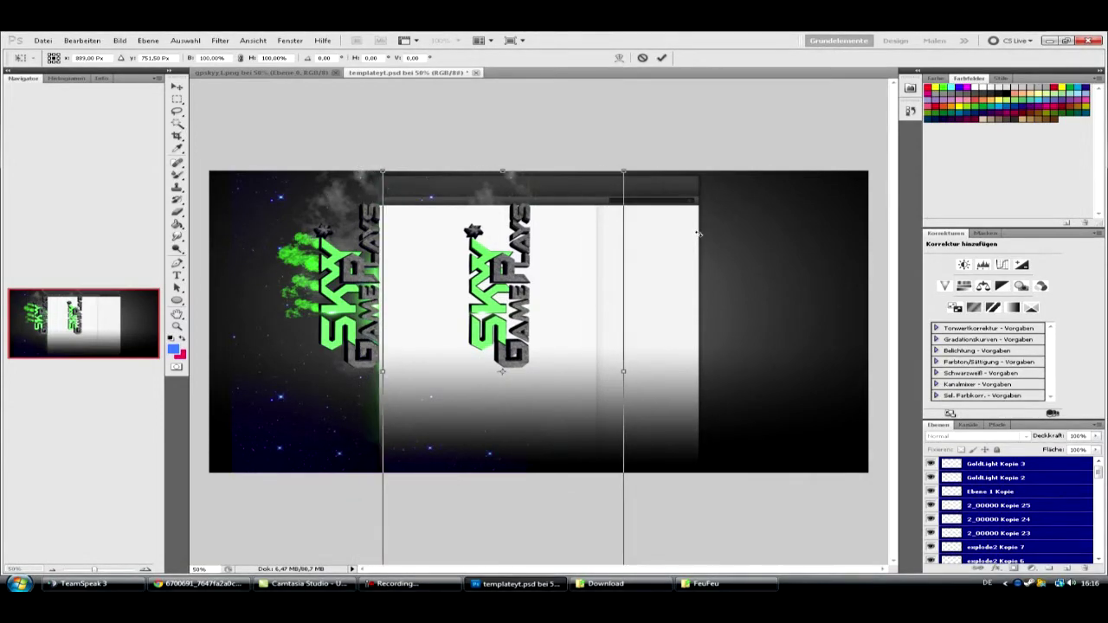
key("shift+Right")
key("shift+Right")
key("shift+Right")
key("shift+Right")
key("shift+Right")
key("shift+Right")
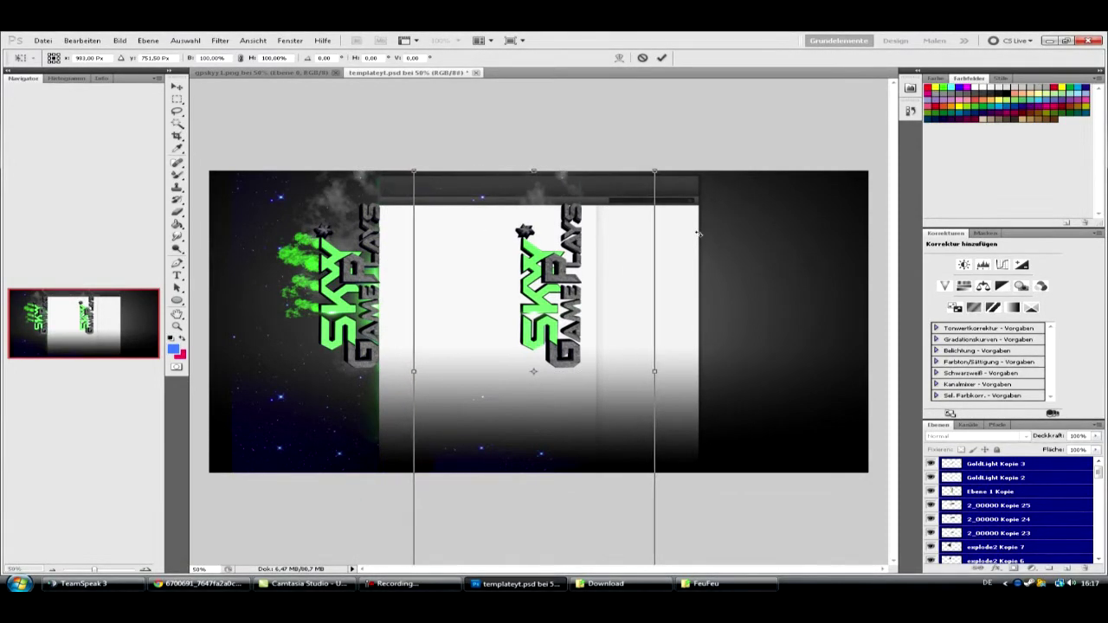
key("shift+Right")
key("shift+Right")
key("shift+Right")
key("shift+Right")
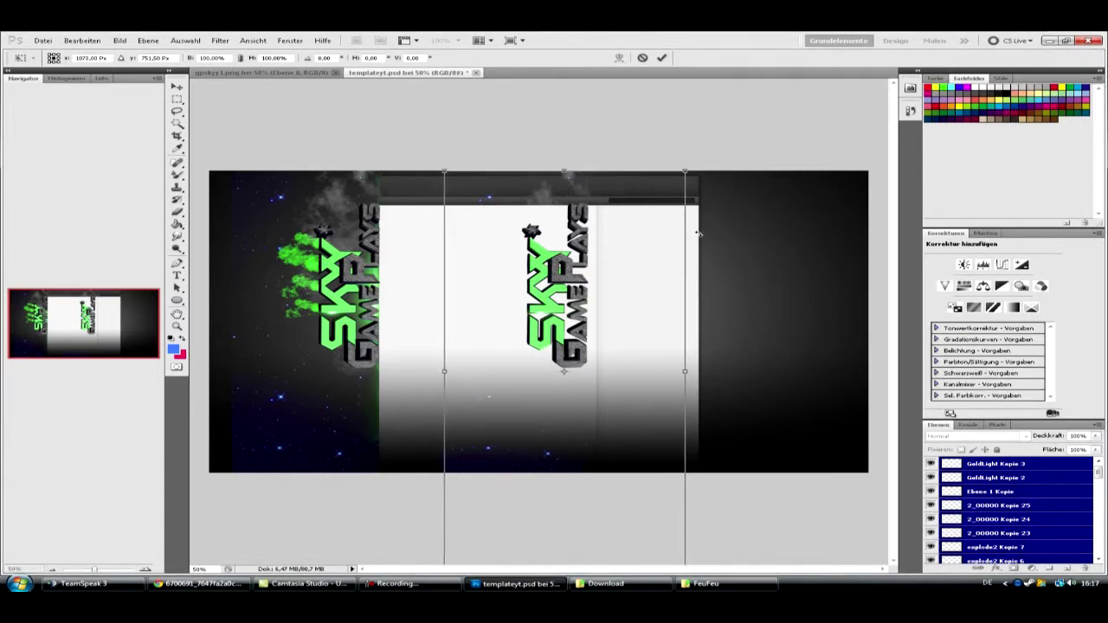
key("shift+Right")
key("shift+Right")
key("shift+Right")
key("shift+Right")
key("shift+Right")
key("shift+Right")
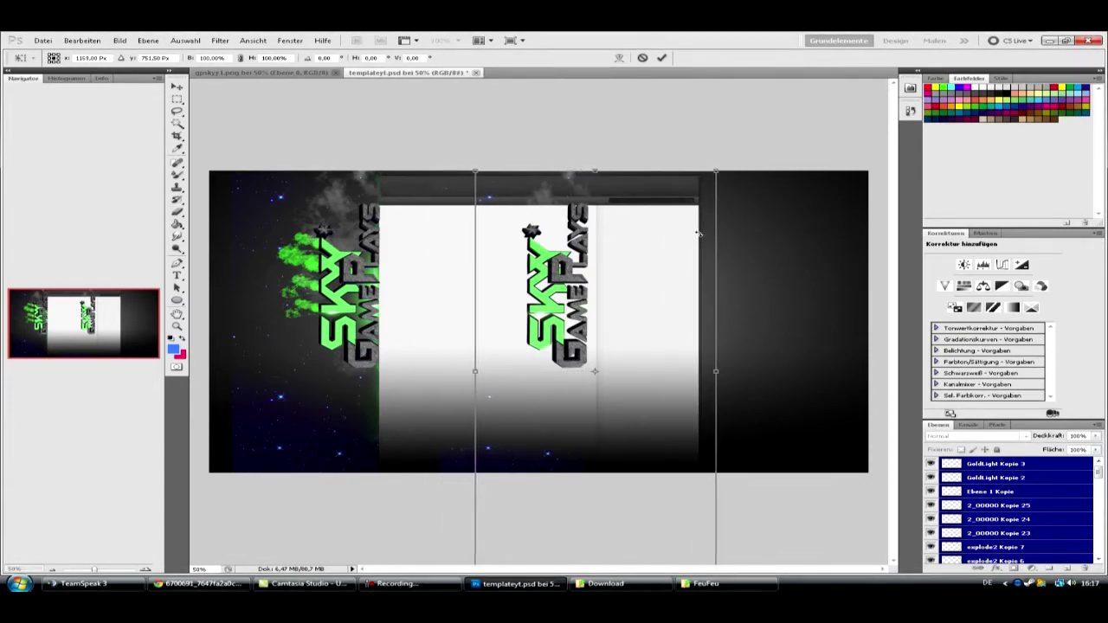
key("shift+Right")
key("shift+Right")
key("shift+Right")
key("shift+Right")
key("shift+Right")
key("shift+Right")
key("shift+Right")
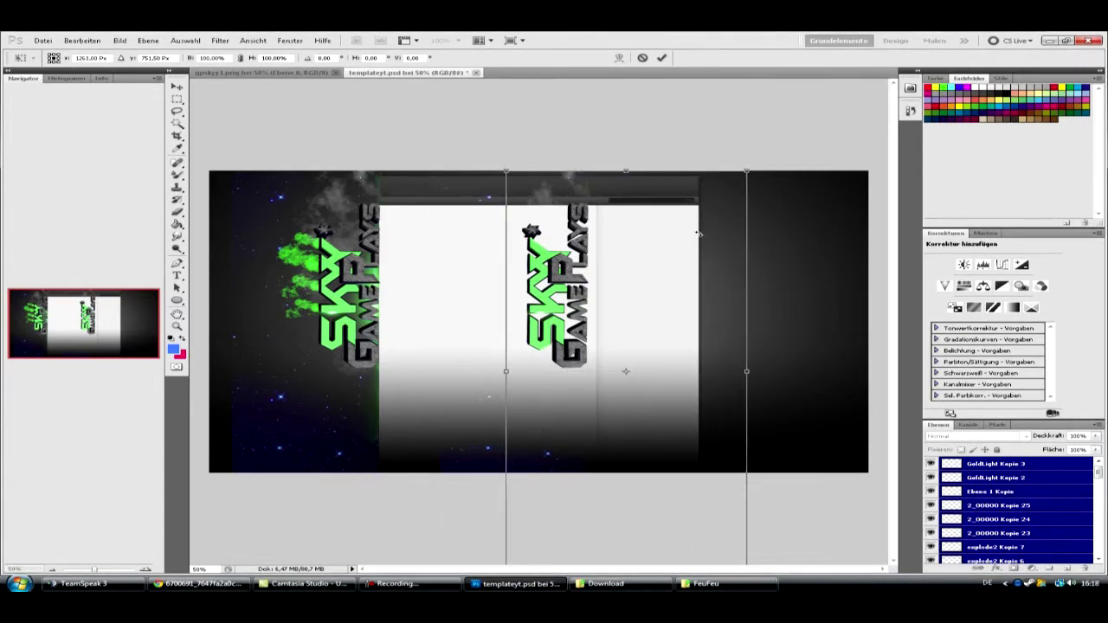
key("shift+Right")
key("shift+Right")
key("shift+Right")
key("shift+Right")
key("shift+Right")
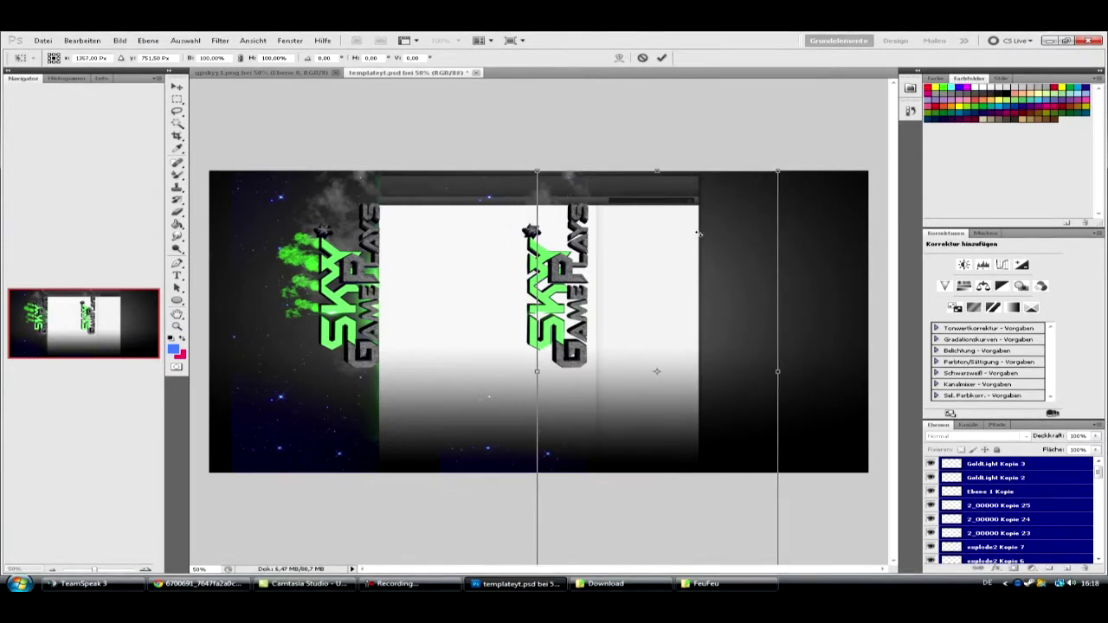
key("shift+Right")
key("shift+Right")
key("shift+Right")
key("shift+Right")
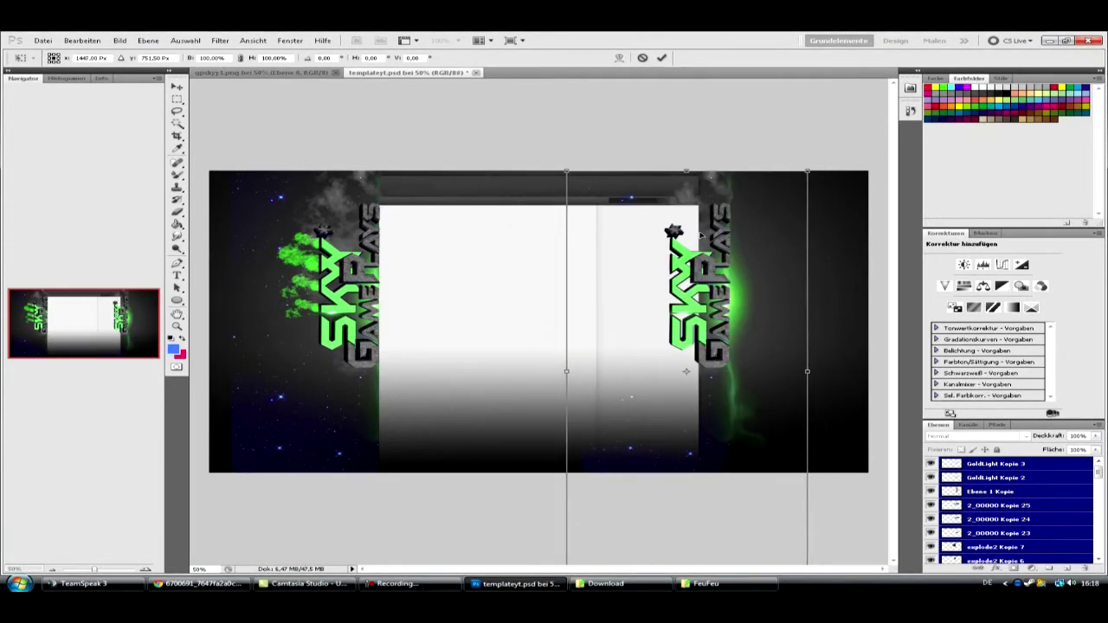
key("shift+Right")
key("shift+Right")
Step: Flip the logo copy vertically and nudge it up and to the right
right_click(753, 430)
left_click(798, 417)
key("shift+Up")
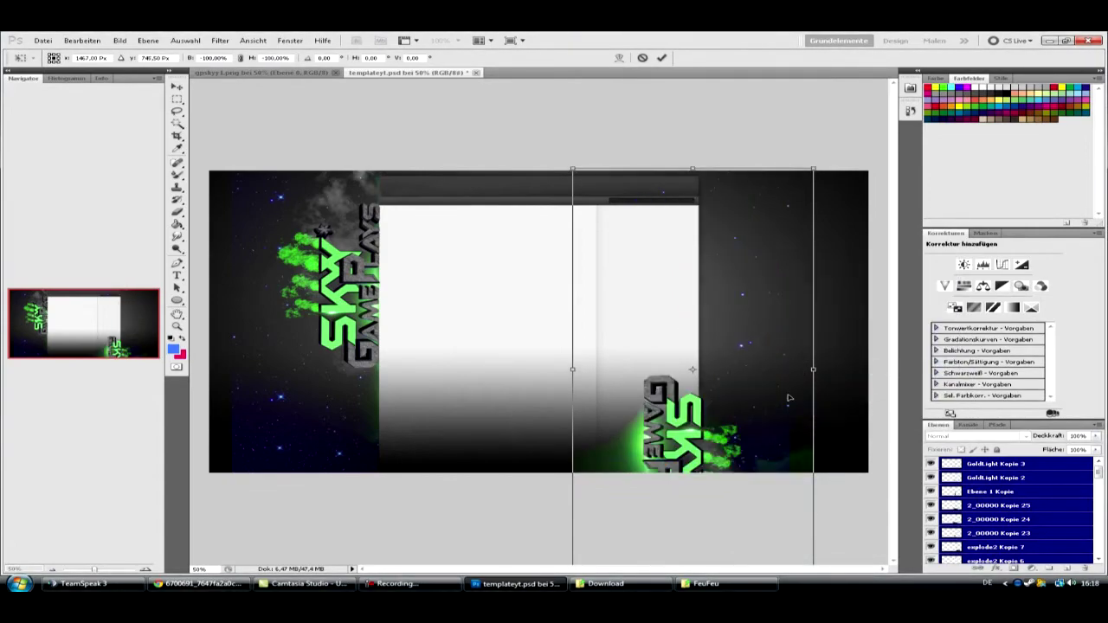
key("shift+Up")
key("shift+Up")
key("shift+Up")
key("shift+Up")
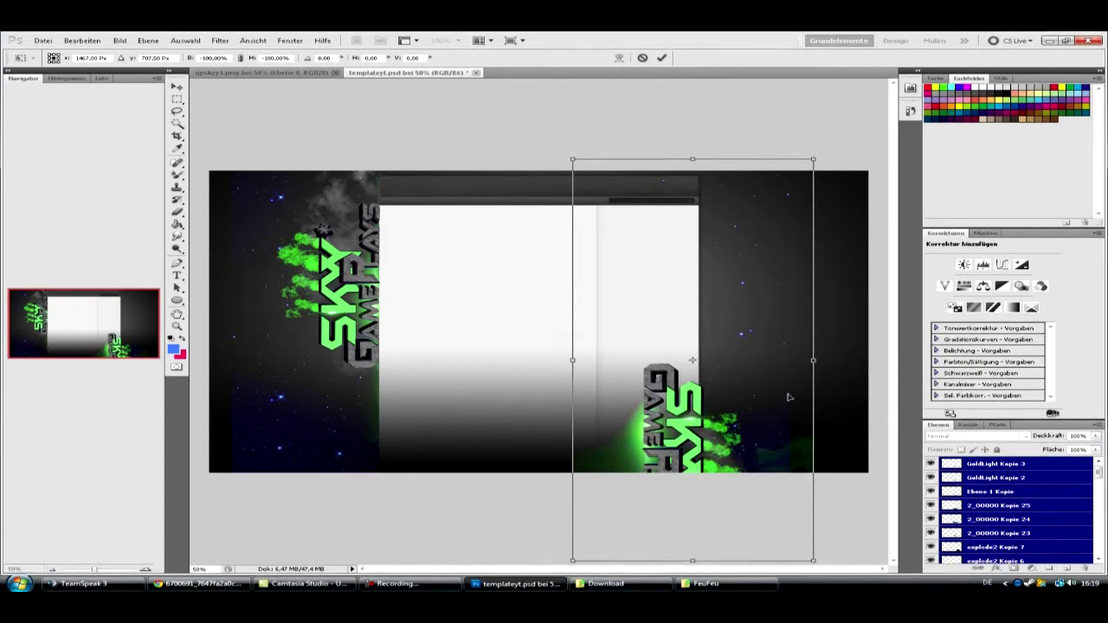
key("shift+Up")
key("shift+Up")
key("shift+Up")
key("shift+Up")
key("shift+Up")
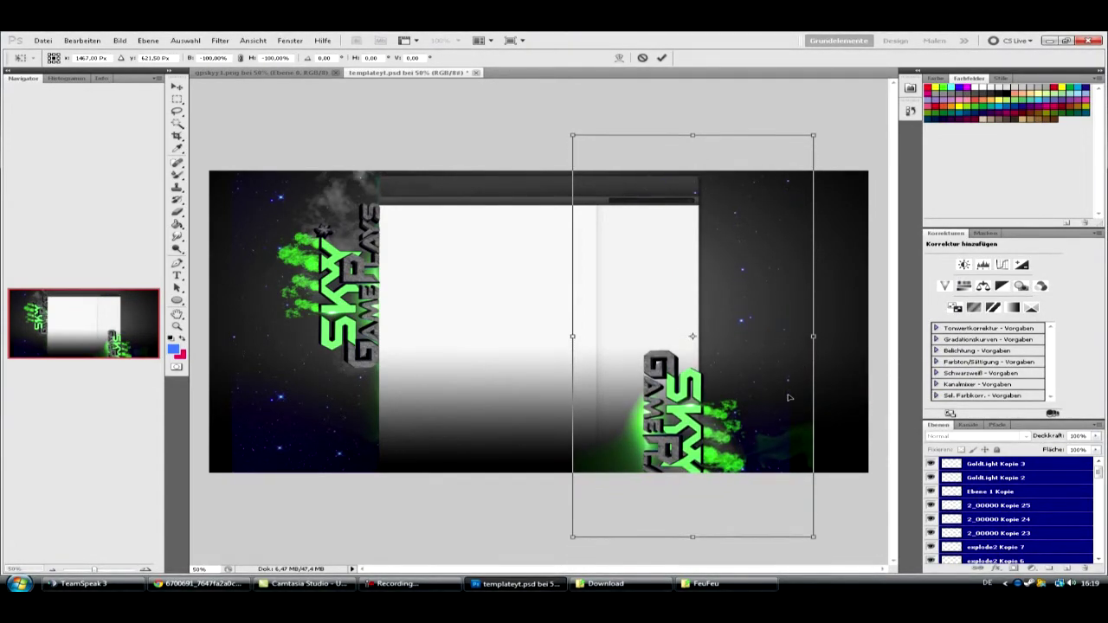
key("shift+Up")
key("shift+Up")
key("Right")
key("Right")
key("shift+Up")
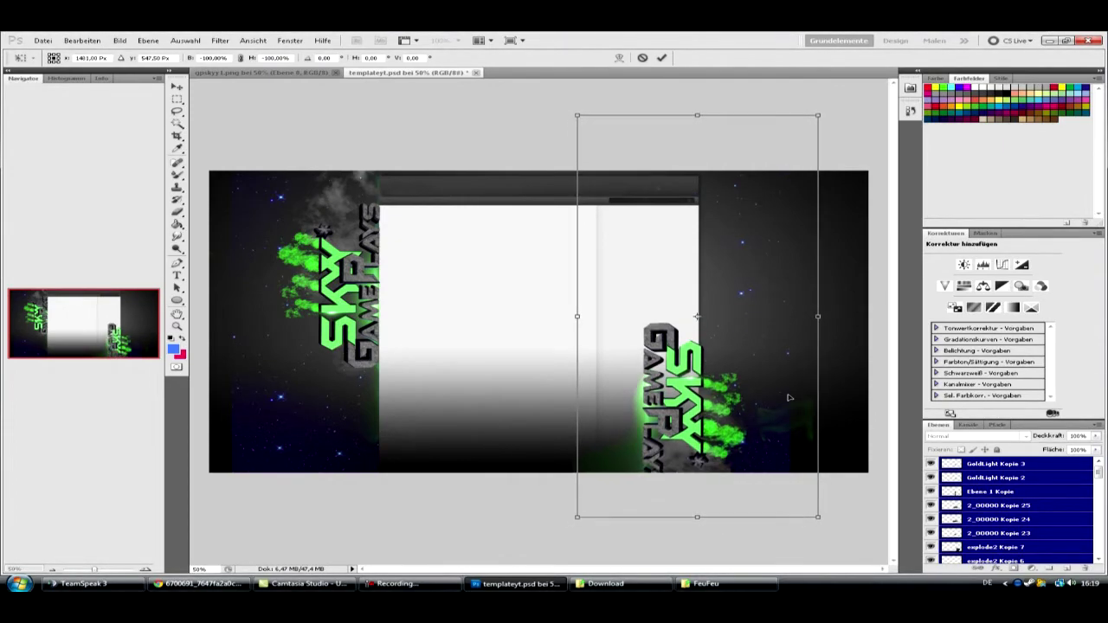
key("Right")
key("Right")
key("shift+Up")
key("shift+Right")
Step: Fine-tune the mirrored logo against the banner's top right edge, then zoom in to 66.7%
key("shift+Up")
key("shift+Up")
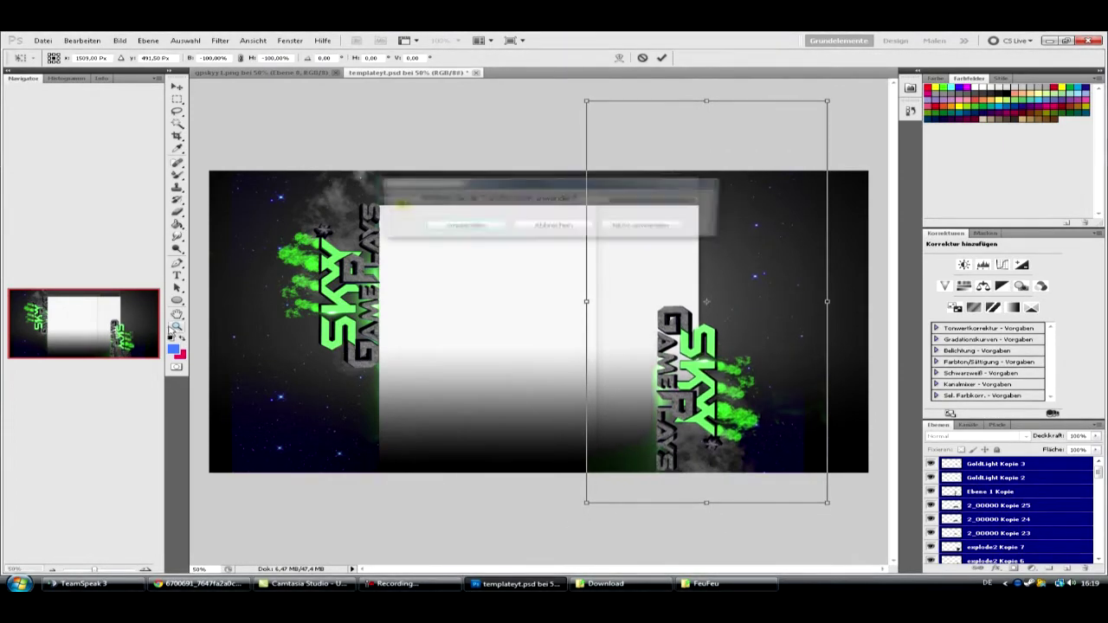
key("Return")
key("ctrl+minus")
key("ctrl+t")
key("shift+Up")
key("shift+Up")
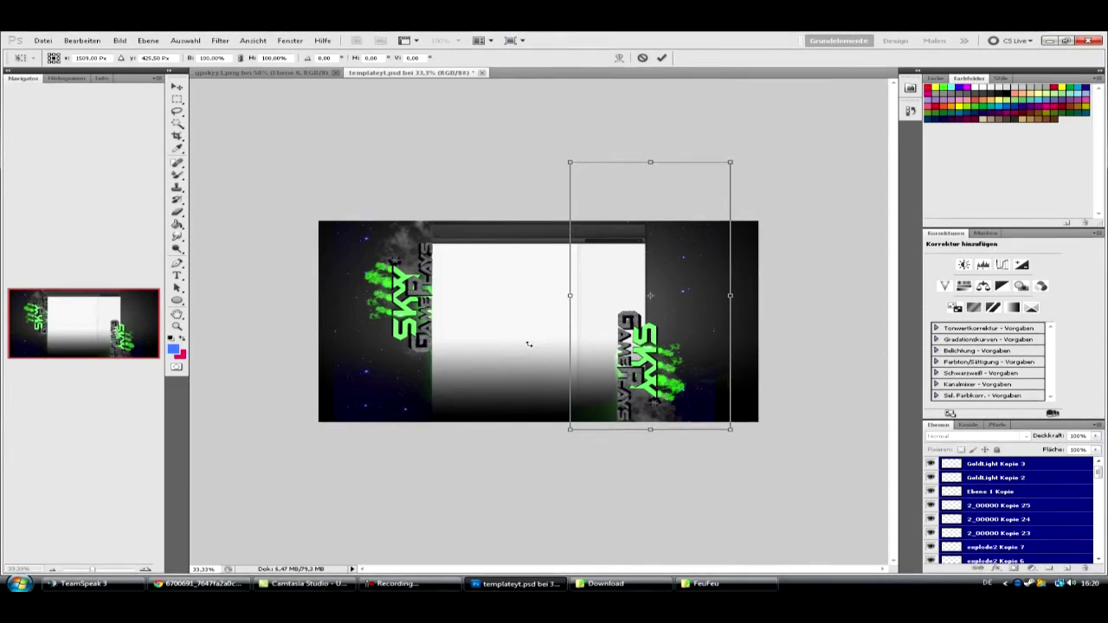
key("shift+Up")
key("shift+Up")
key("shift+Right")
key("shift+Up")
key("shift+Up")
key("shift+Up")
key("Right")
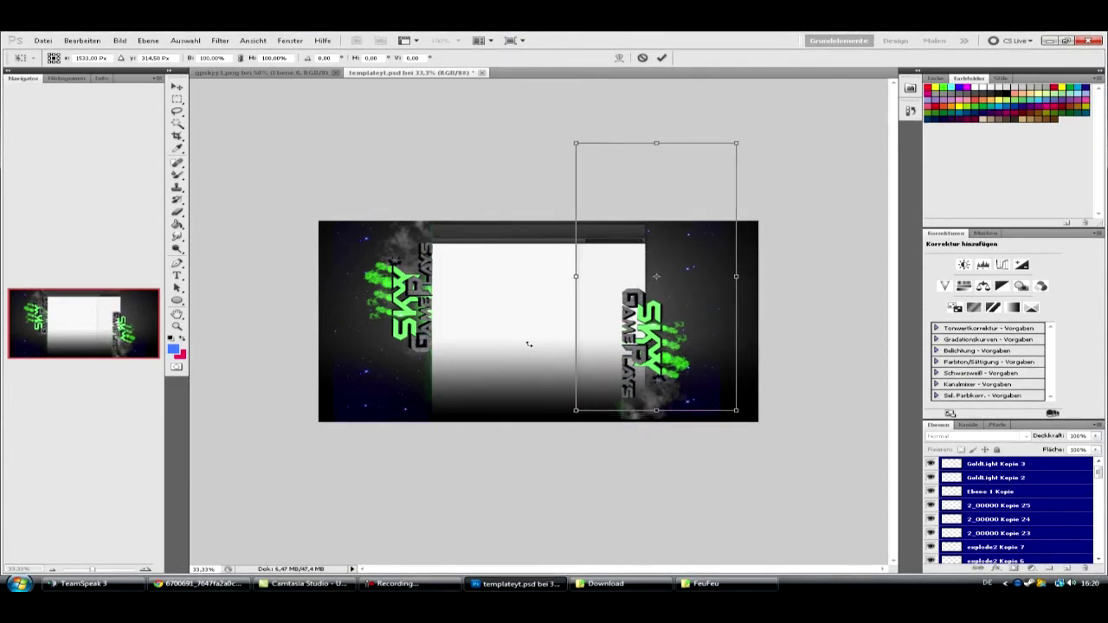
key("shift+Up")
key("shift+Right")
key("shift+Up")
key("shift+Up")
key("shift+Right")
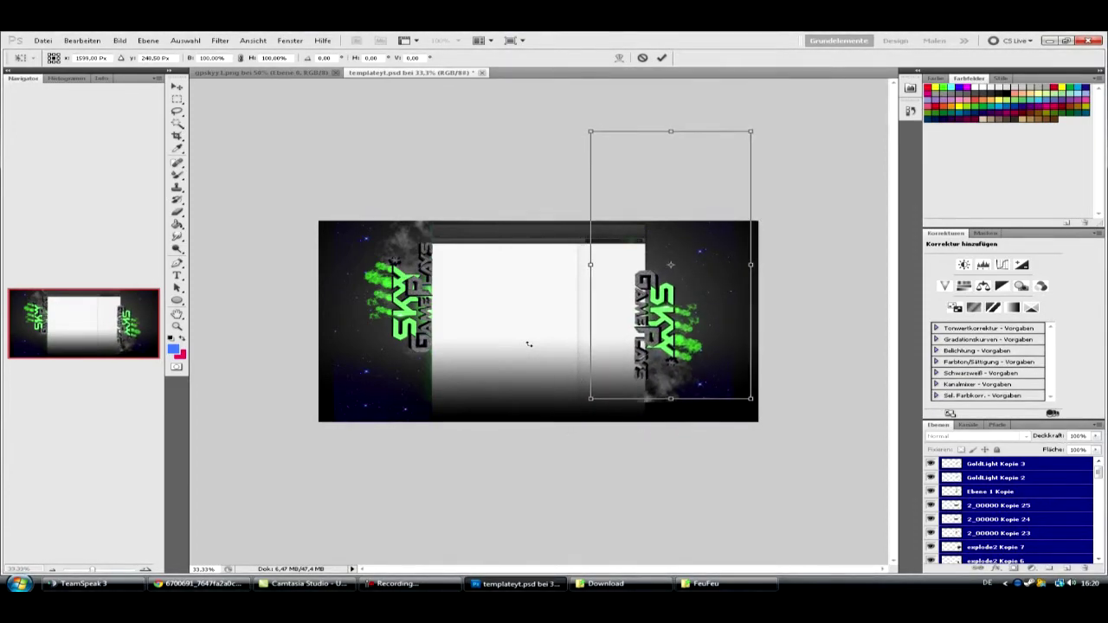
key("shift+Up")
key("shift+Up")
key("shift+Up")
key("shift+Up")
key("shift+Up")
key("shift+Up")
key("shift+Right")
key("shift+Up")
key("shift+Up")
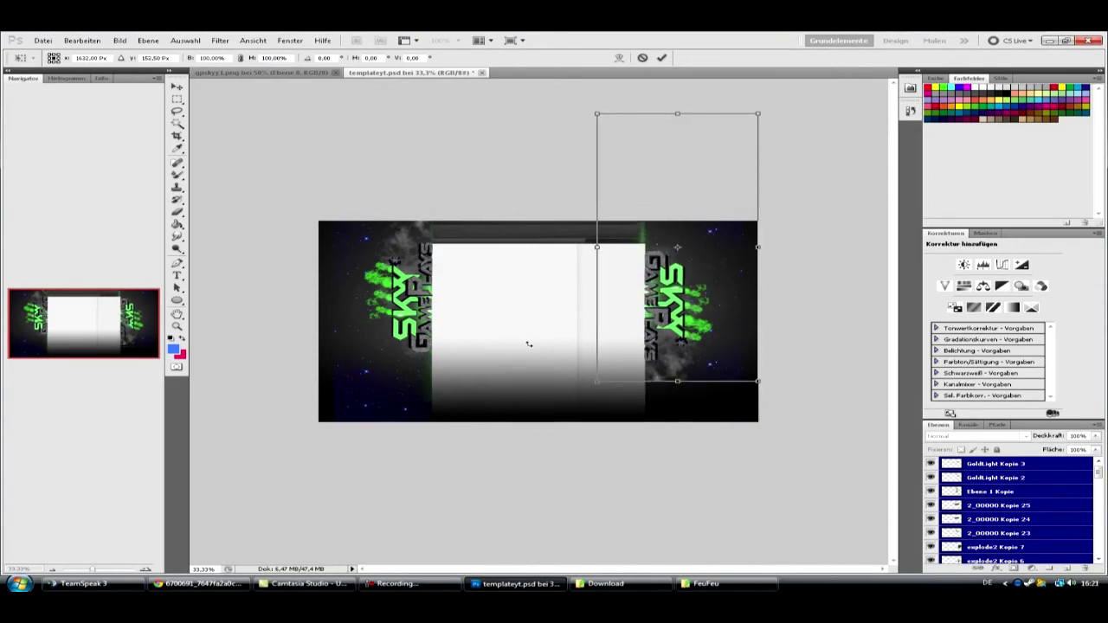
key("shift+Up")
key("shift+Up")
key("Return")
key("z")
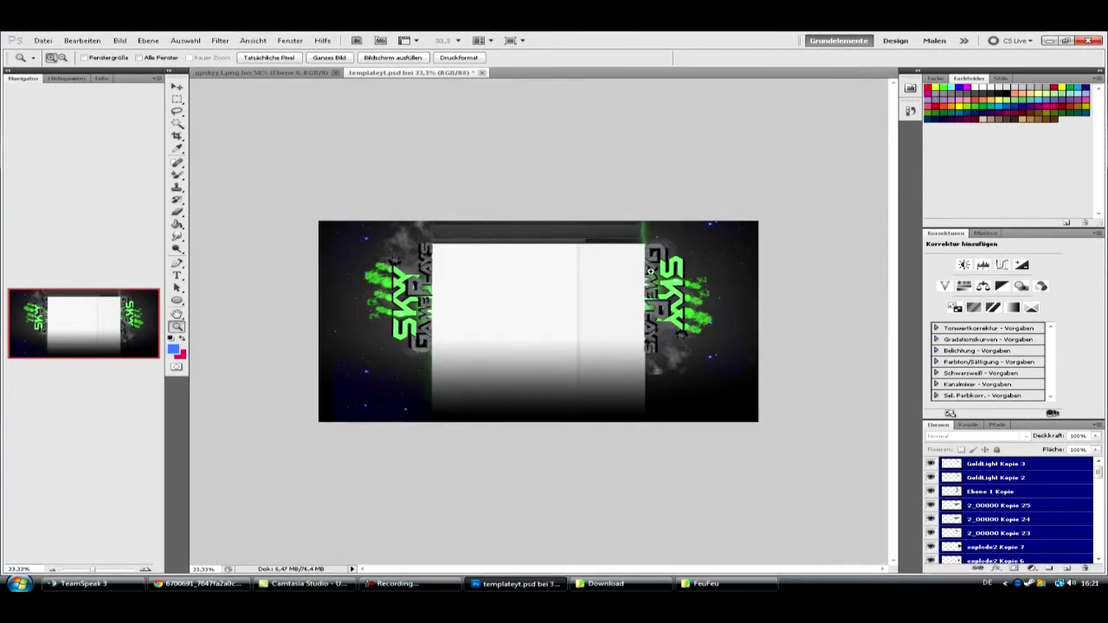
key("ctrl+plus")
key("ctrl+plus")
Step: Flip the Flare4 Kopie glow horizontally and move it slightly down
scroll(972, 543, "down", 3)
right_click(987, 526)
key("Escape")
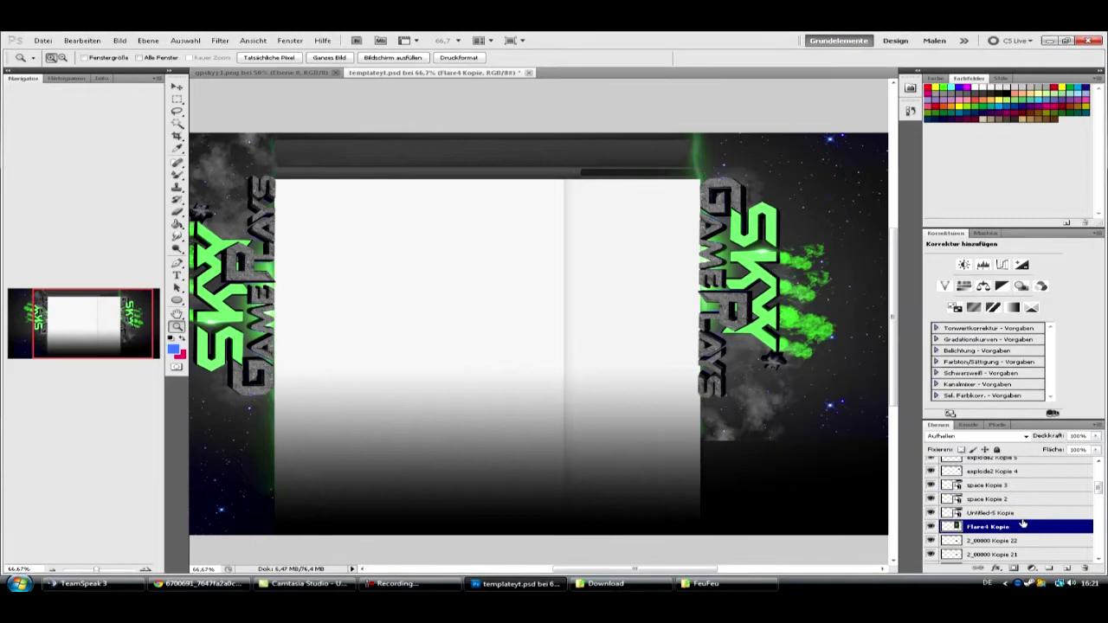
key("ctrl+t")
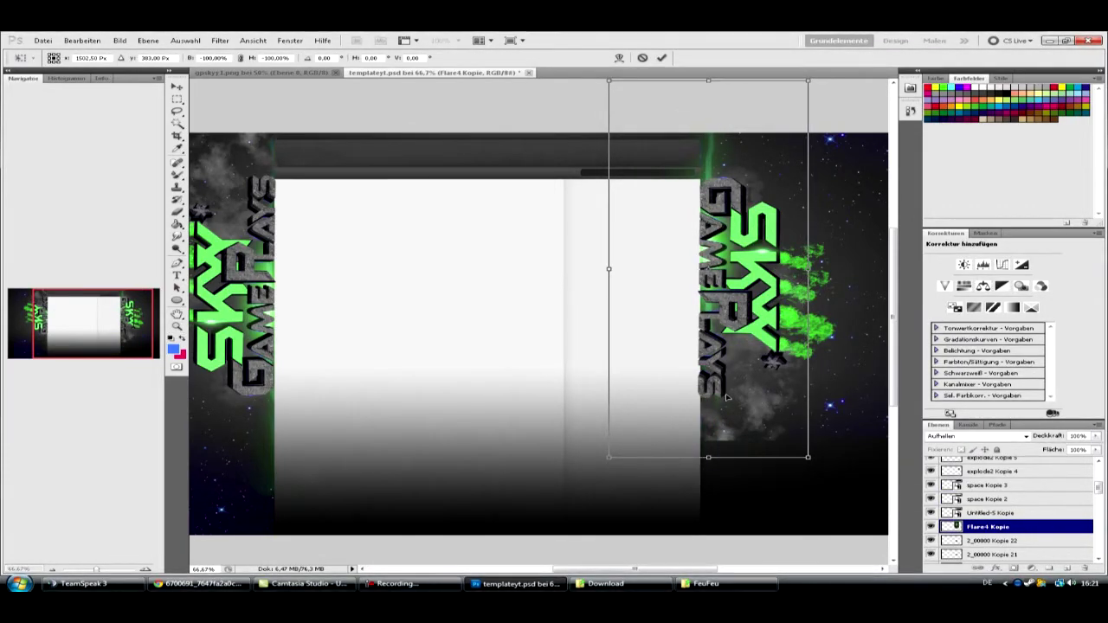
right_click(744, 455)
left_click(788, 496)
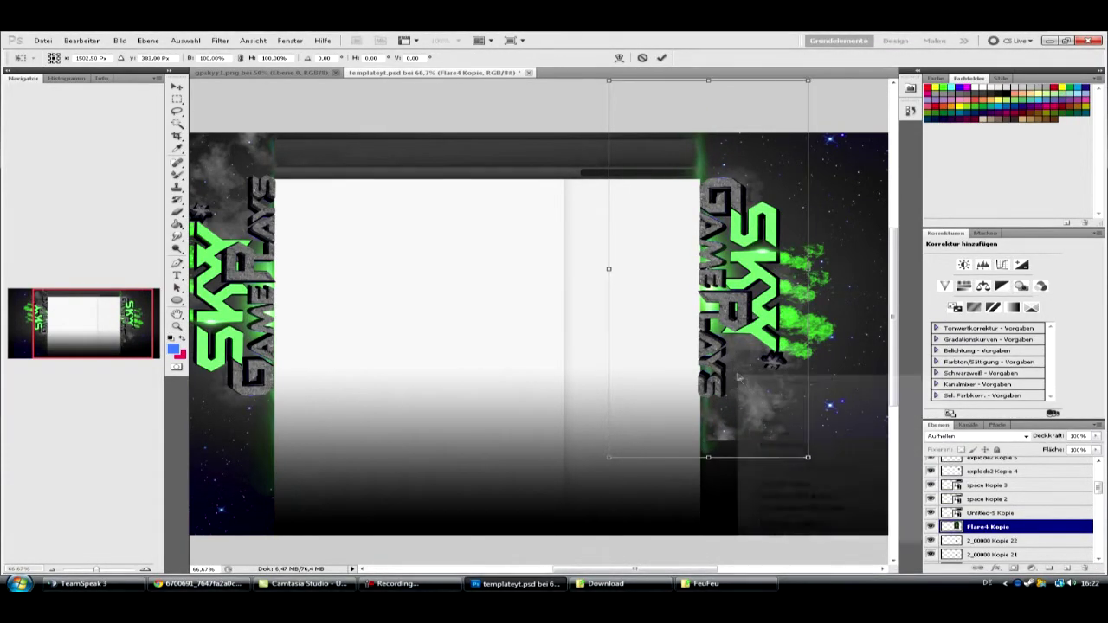
left_click_drag(724, 355, 725, 407)
key("Return")
Step: Apply a transform to the right-side smoke layer behind the logo and pan the view
key("r")
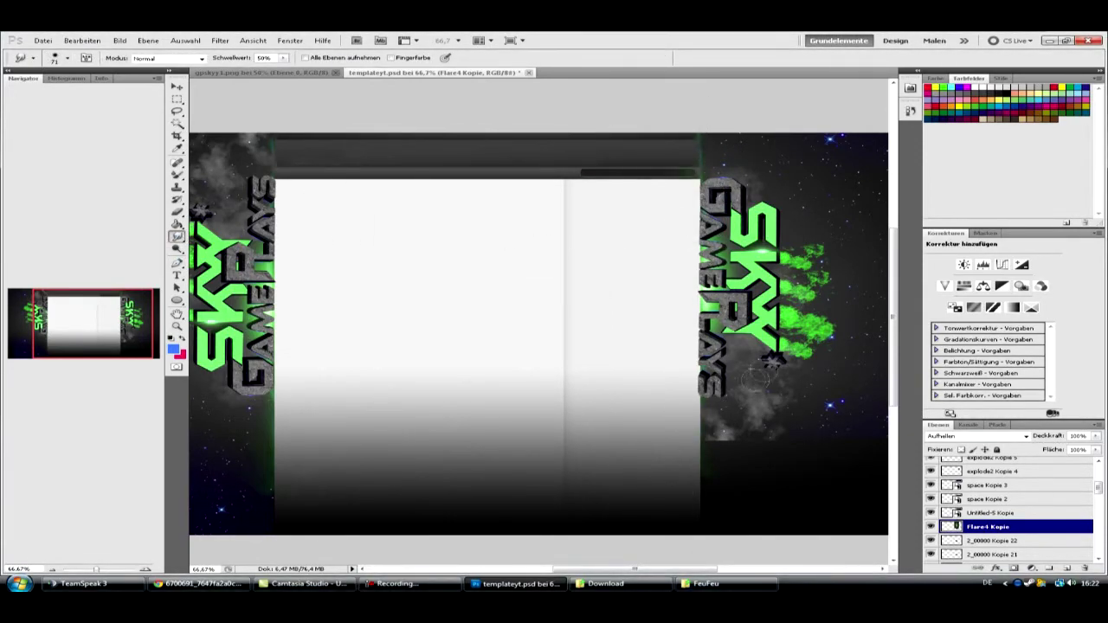
key("ctrl+t")
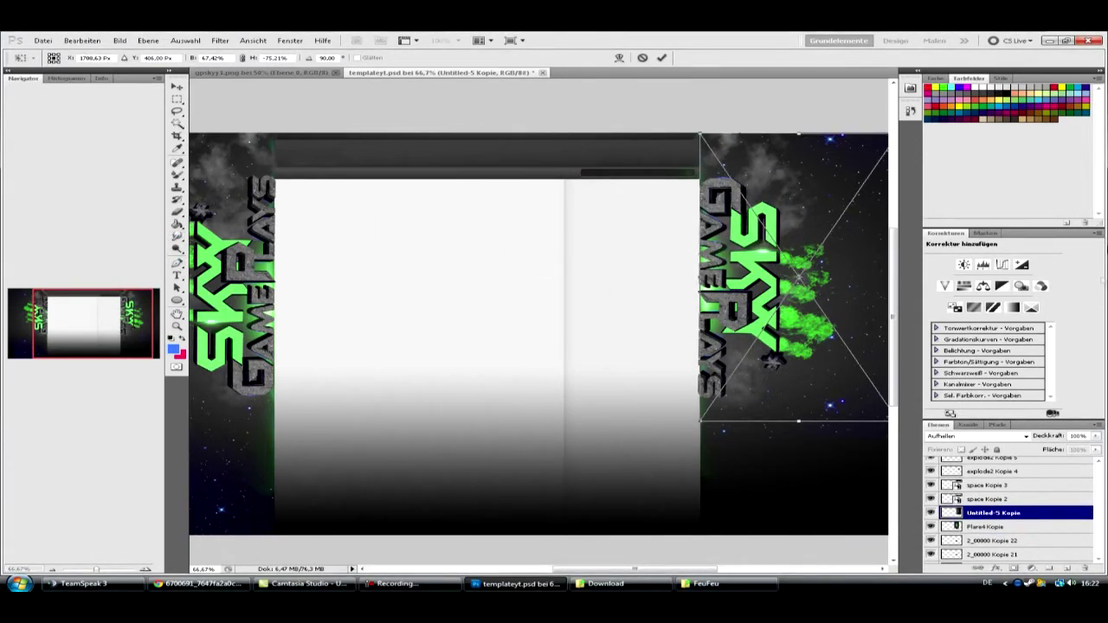
left_click(177, 314)
mouse_move(870, 338)
left_mouse_down()
mouse_move(805, 339)
mouse_move(939, 340)
left_mouse_up()
Step: Transform the space Kopie 2 and space Kopie 3 starfield layers together
scroll(1013, 502, "up", 2)
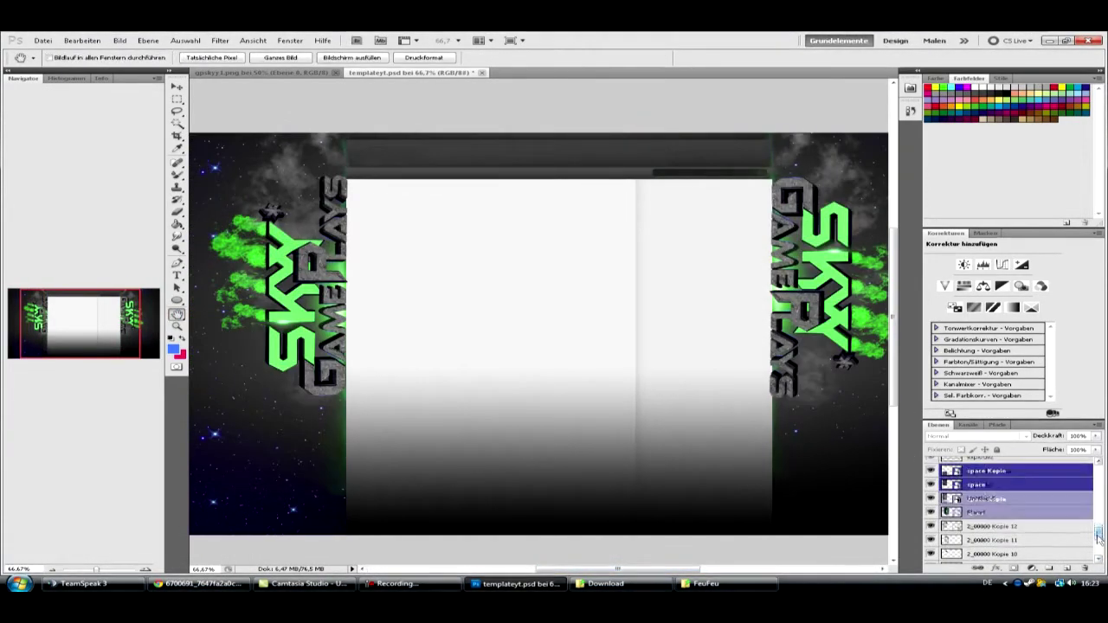
left_click(1027, 538)
left_click(1007, 526, "shift")
key("ctrl+t")
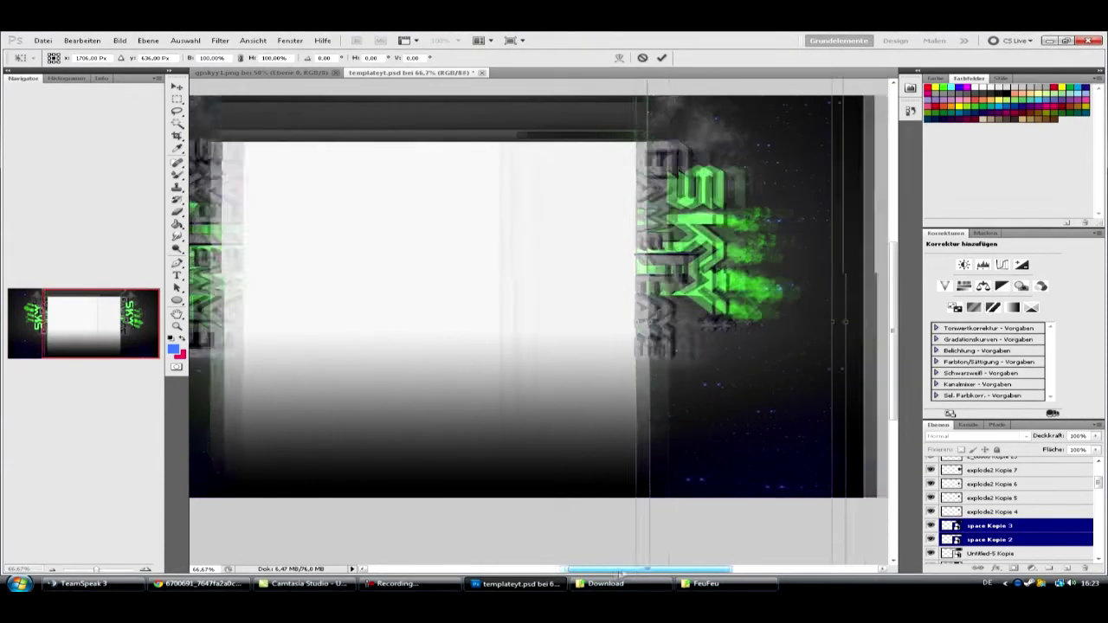
right_click(754, 223)
left_click(995, 498)
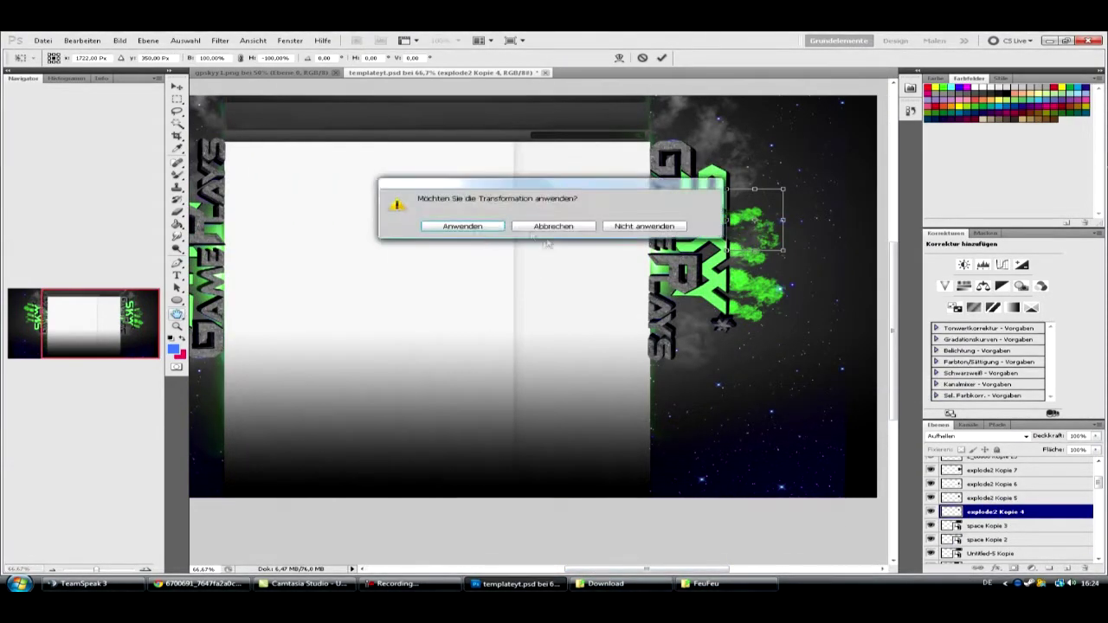
Step: Flip the explode2 Kopie 5 green splash vertically
left_click(460, 225)
key("ctrl+t")
right_click(753, 268)
left_click(801, 427)
key("Return")
Step: Duplicate the explode2 Kopie 7 splash and drag the copy over to the left logo
left_click(995, 470)
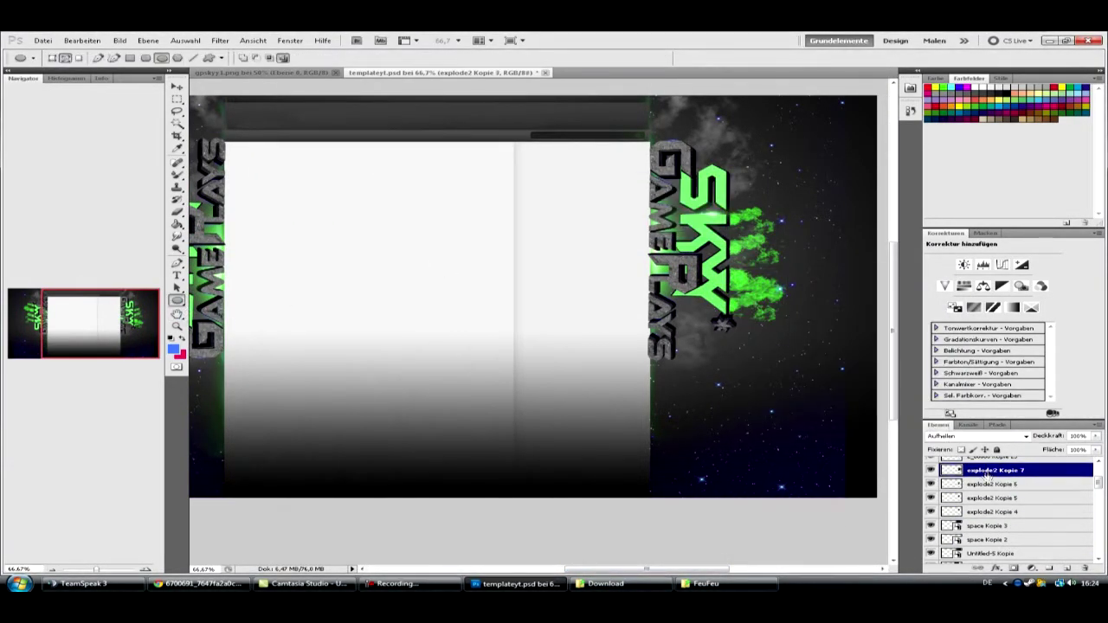
key("ctrl+t")
key("Return")
key("ctrl+j")
key("ctrl+t")
right_click(789, 208)
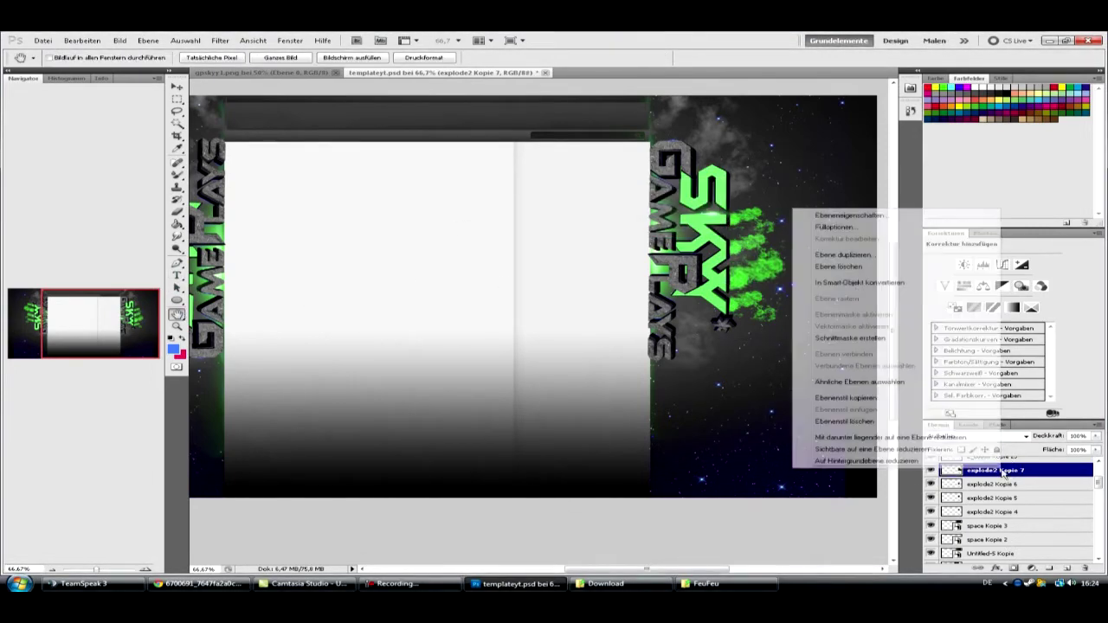
left_click(831, 259)
mouse_move(876, 246)
left_mouse_down()
mouse_move(903, 265)
mouse_move(825, 258)
mouse_move(251, 366)
mouse_move(260, 376)
mouse_move(223, 349)
left_mouse_up()
key("Return")
key("Return")
Step: Flip the new splash copy horizontally and move it down the layer stack
key("ctrl+t")
right_click(292, 389)
left_click(329, 542)
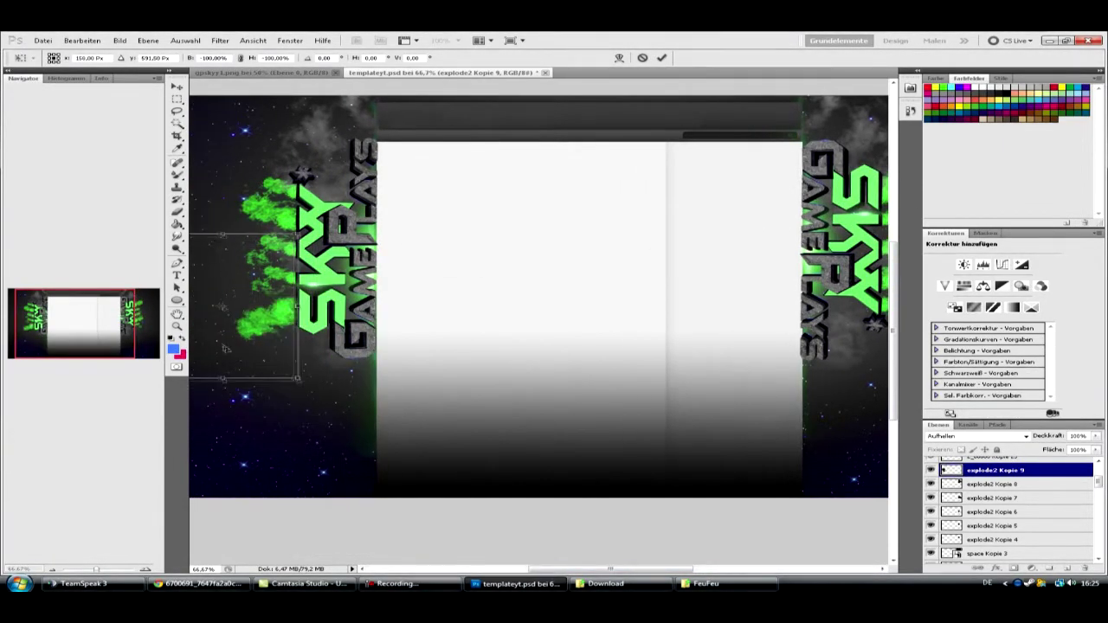
key("ctrl+[")
key("Return")
key("ctrl+[")
key("ctrl+[")
key("ctrl+[")
Step: Flip the flames beside the left logo vertically and shift them slightly down-left
key("ctrl+t")
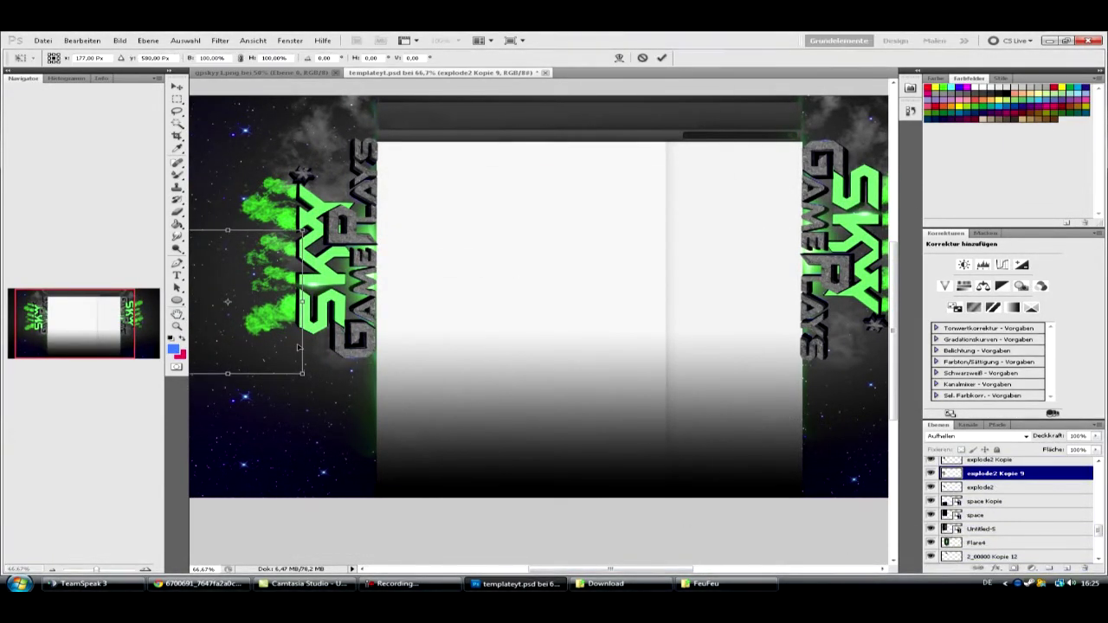
right_click(262, 332)
left_click(351, 500)
left_click_drag(264, 280, 261, 288)
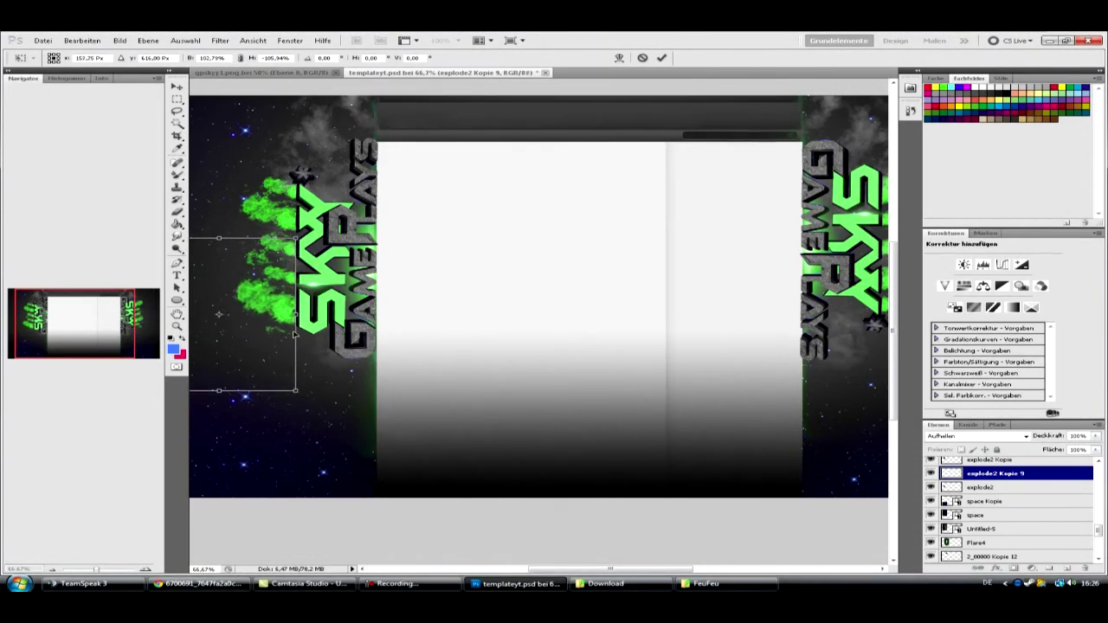
key("Return")
key("alt+]")
Step: Check the flames, explode2 Kopie 3 and GoldLight Kopie layers with Free Transform
key("alt+]")
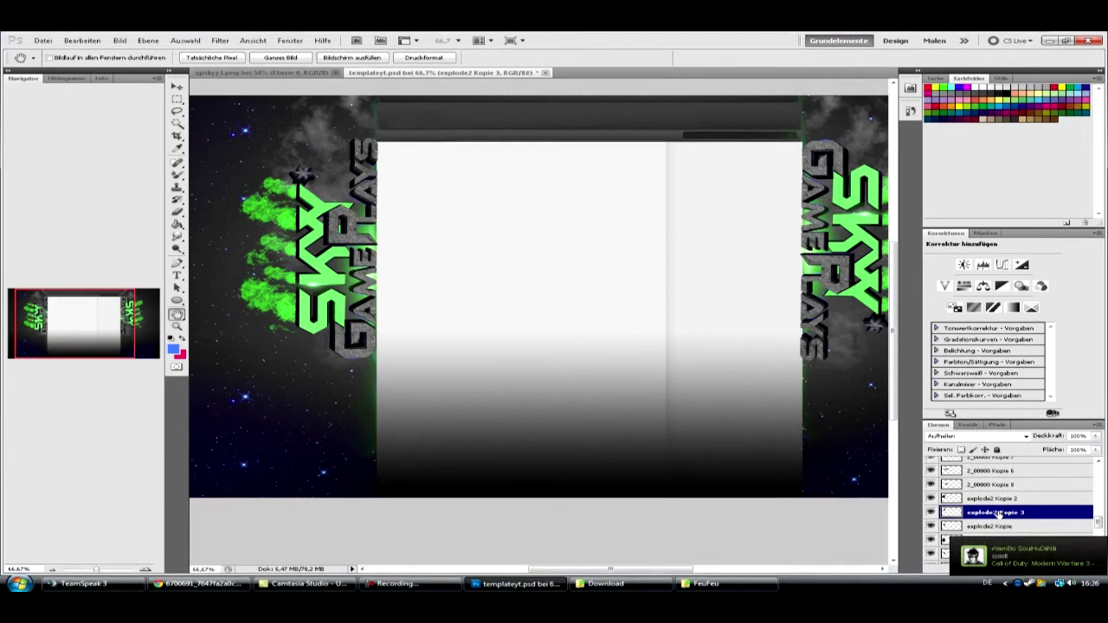
key("ctrl+t")
key("Return")
key("alt+]")
key("ctrl+t")
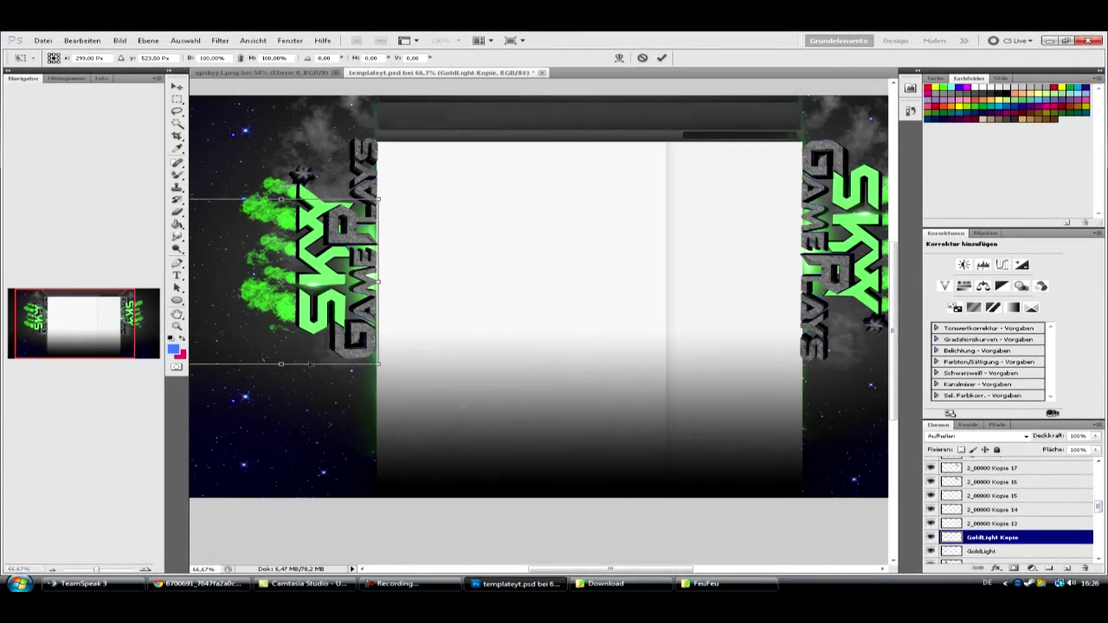
key("h")
key("alt+bracketleft")
key("alt+bracketleft")
key("alt+bracketleft")
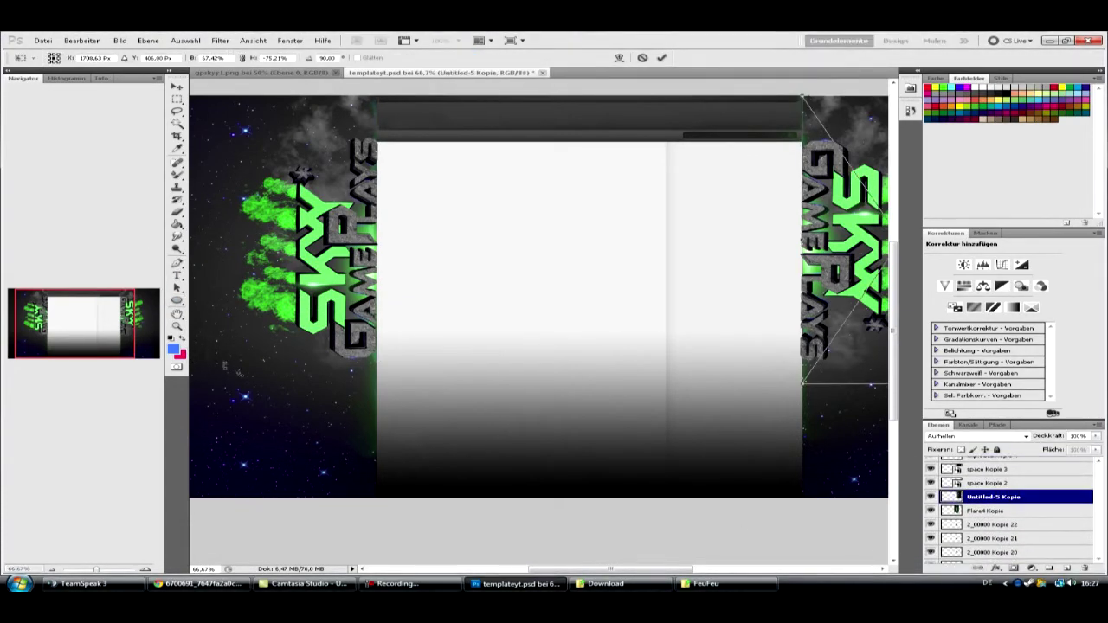
Step: Select the block of 2_00000 star layers, check them with Free Transform, then open the File menu
left_click(983, 523)
left_click(1009, 511)
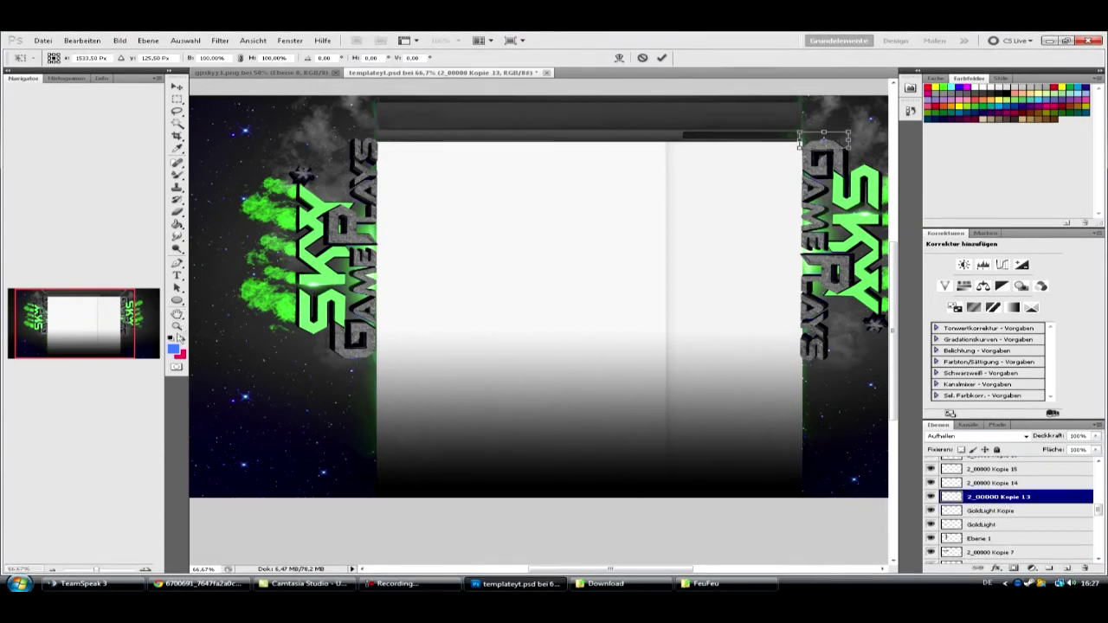
left_click(960, 508, "shift")
key("ctrl+t")
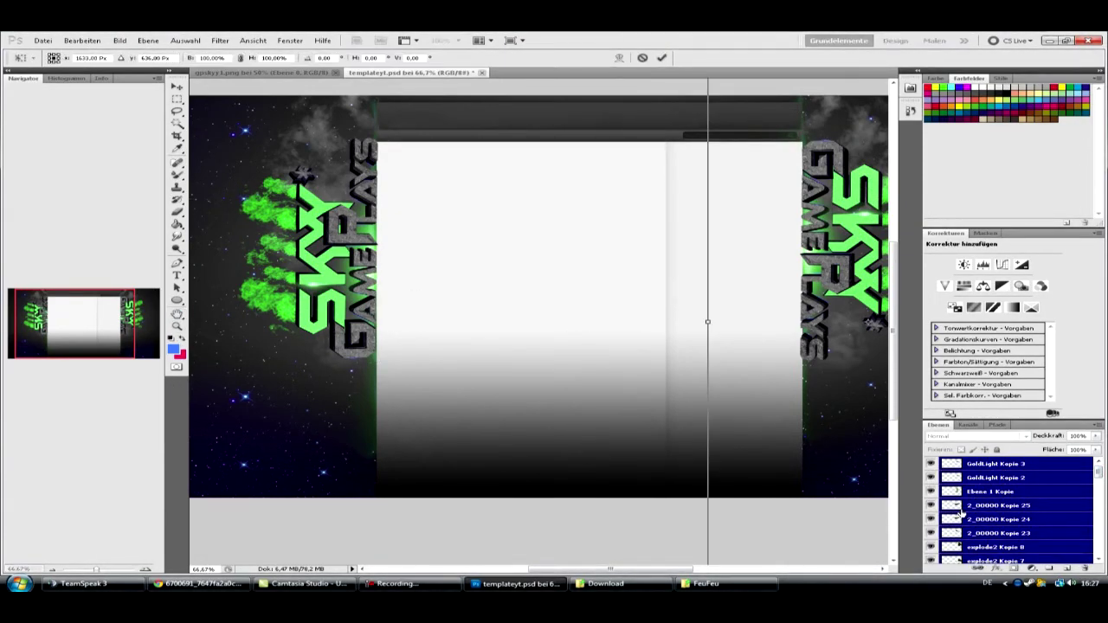
key("Return")
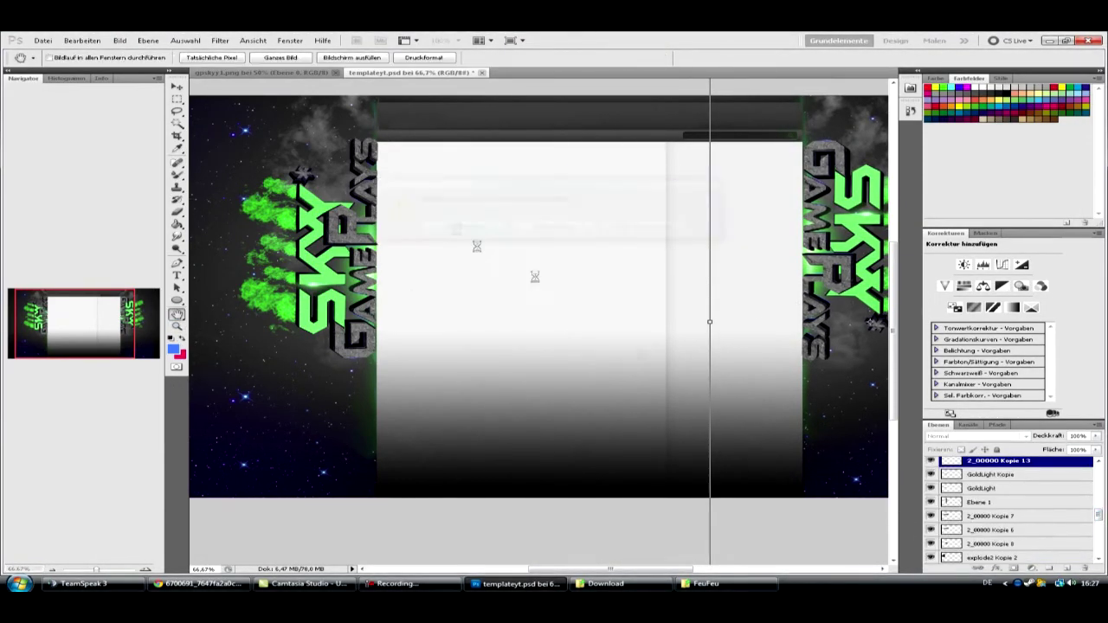
left_click(1034, 517)
scroll(1034, 522, "down", 3)
left_click(983, 543, "shift")
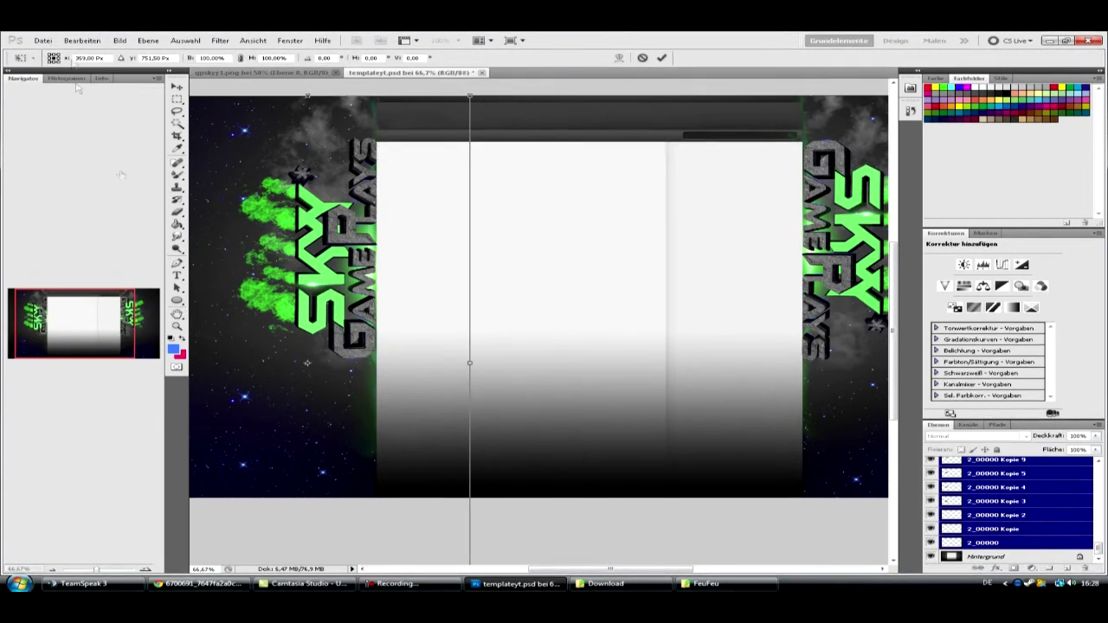
left_click(43, 40)
Step: Save the banner as gpskyyytdesign2 in Photoshop PSD format
left_click(61, 217)
type("gpskyyytdesign2")
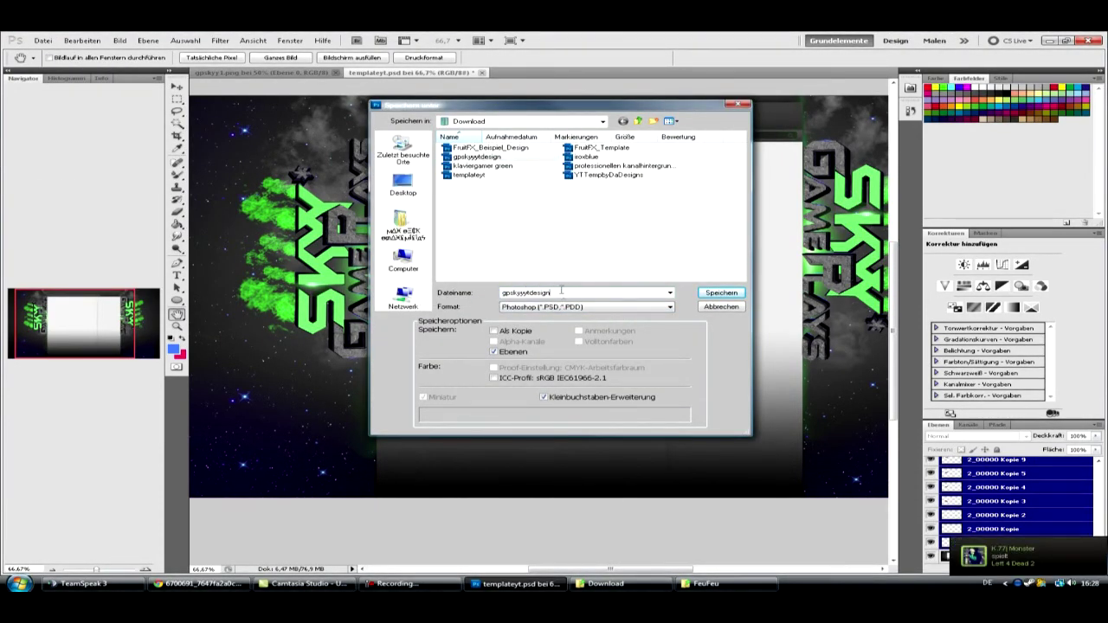
key("Return")
key("Return")
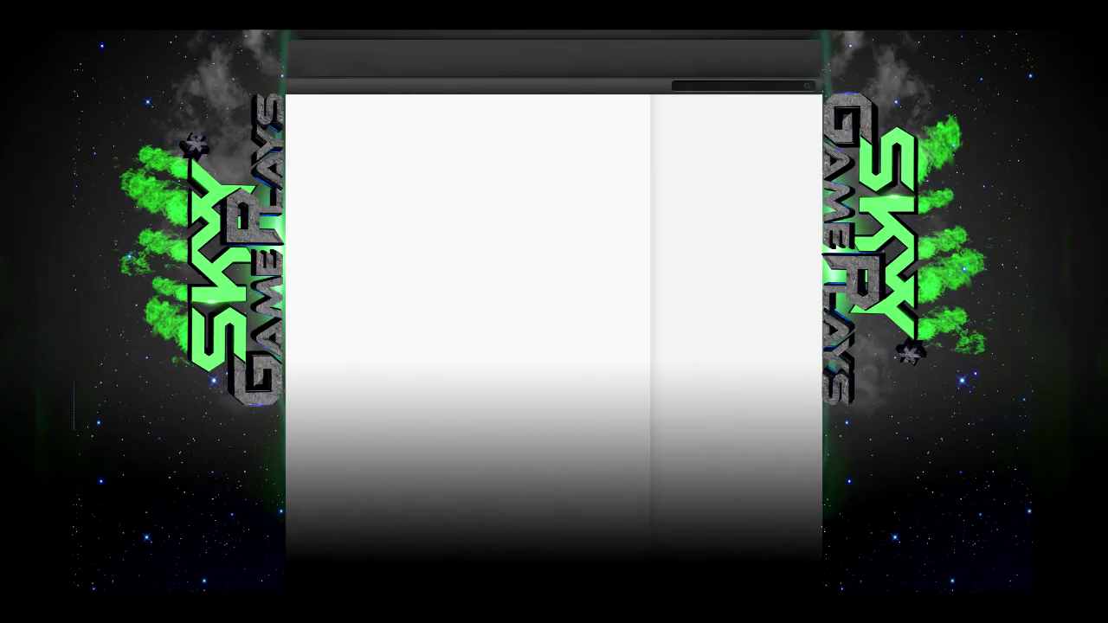